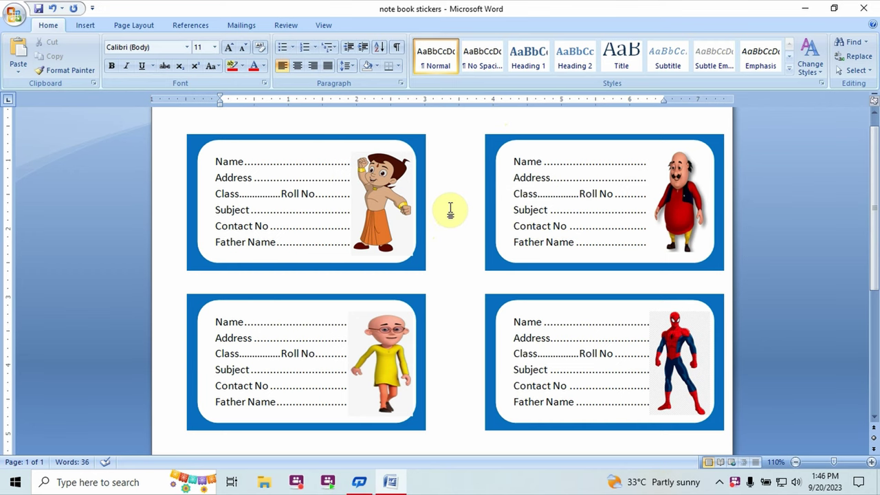
# Step: Create a new blank document (Document6) with Ctrl+N
pyautogui.hotkey('ctrl', 'n')
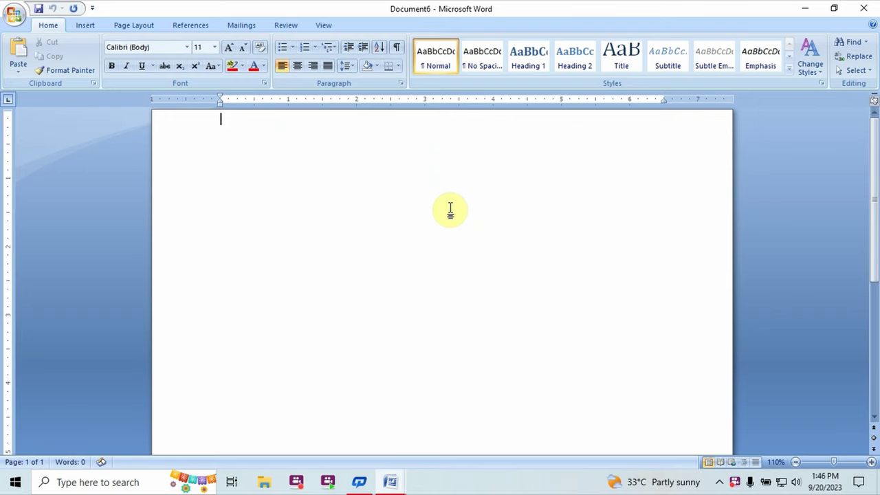
# Step: Draw a rectangle near the top-left of the page
pyautogui.click(86, 28)
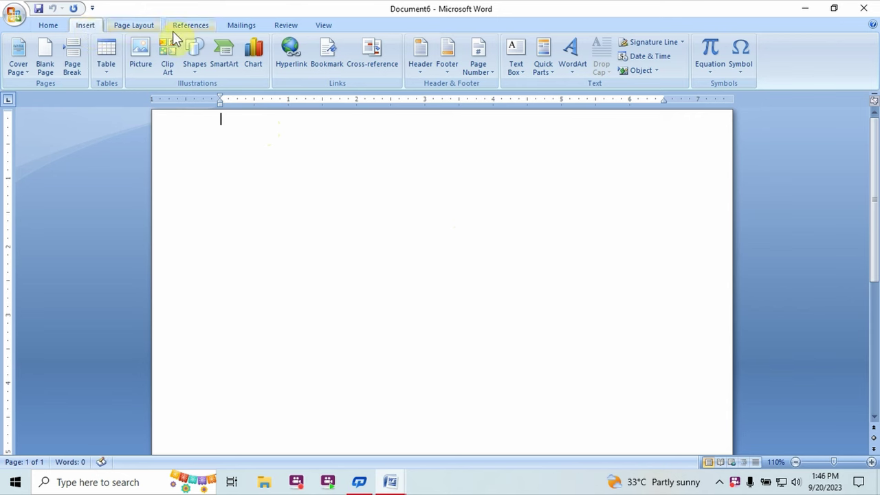
pyautogui.click(190, 54)
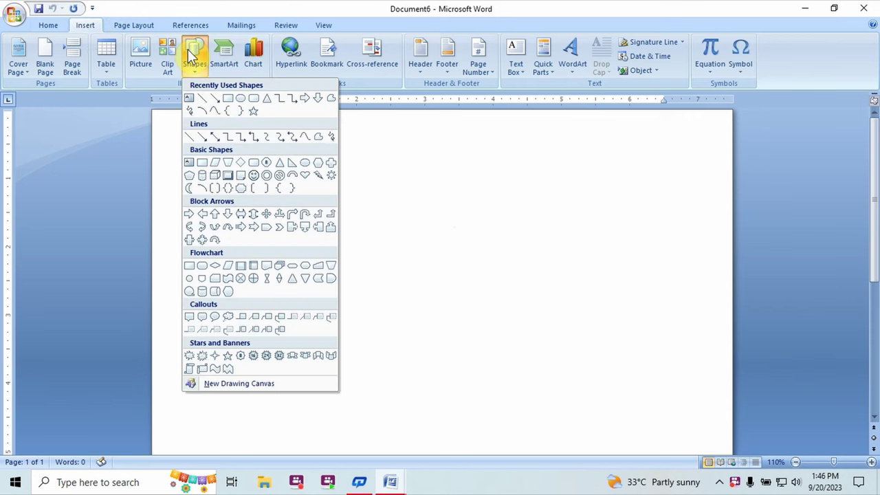
pyautogui.click(229, 101)
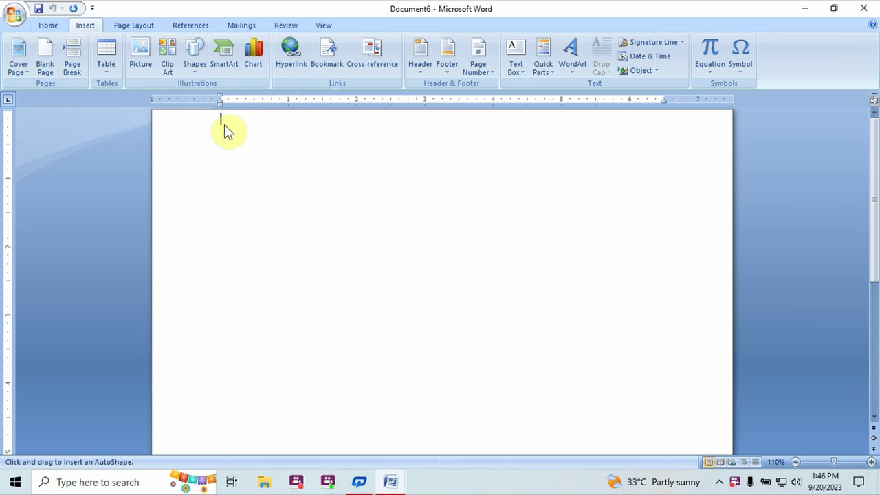
pyautogui.moveTo(201, 136)
pyautogui.mouseDown()
pyautogui.moveTo(309, 230)
pyautogui.moveTo(422, 263)
pyautogui.mouseUp()
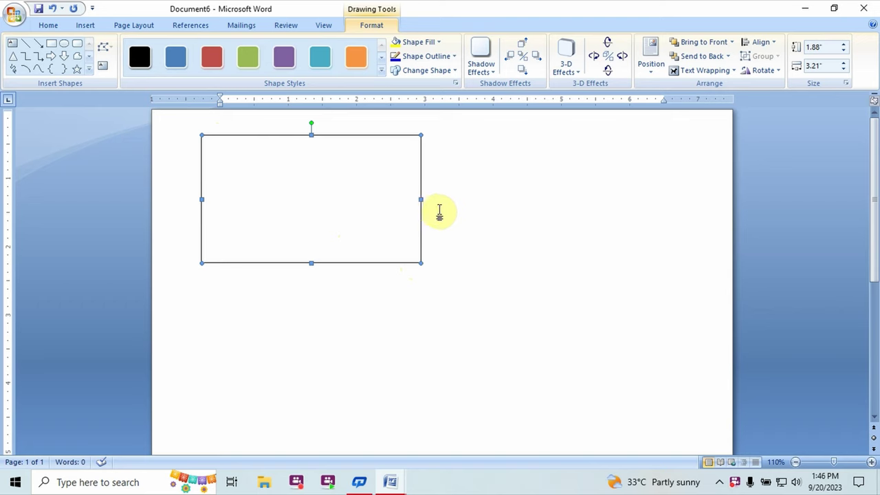
# Step: Size the rectangle to 2" high by 3.5" wide
pyautogui.click(817, 47)
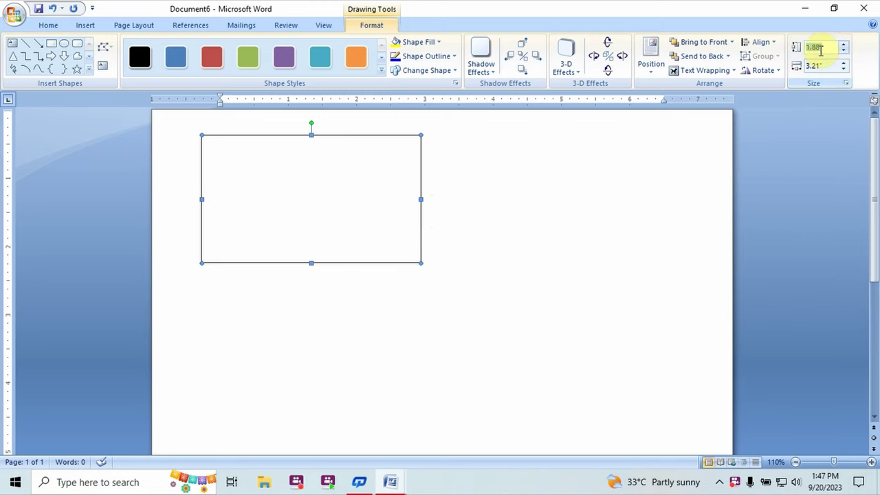
pyautogui.write('2')
pyautogui.press('Return')
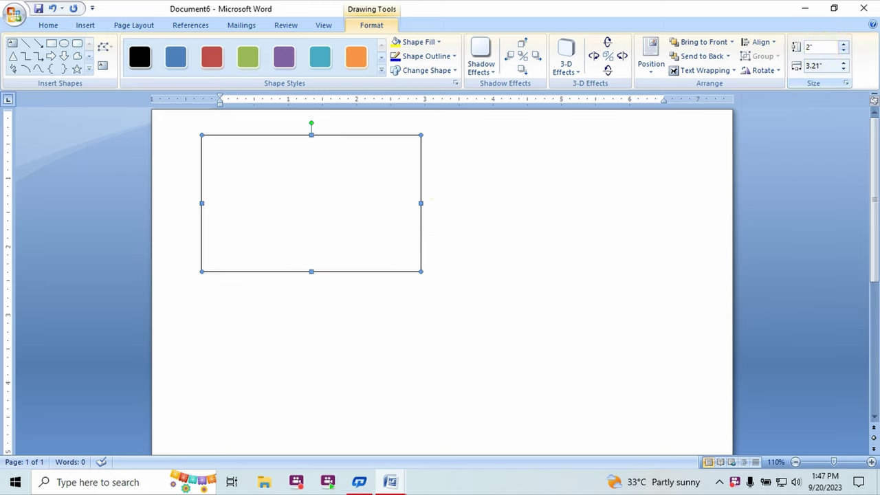
pyautogui.click(825, 64)
pyautogui.moveTo(825, 64); pyautogui.dragTo(805, 66)
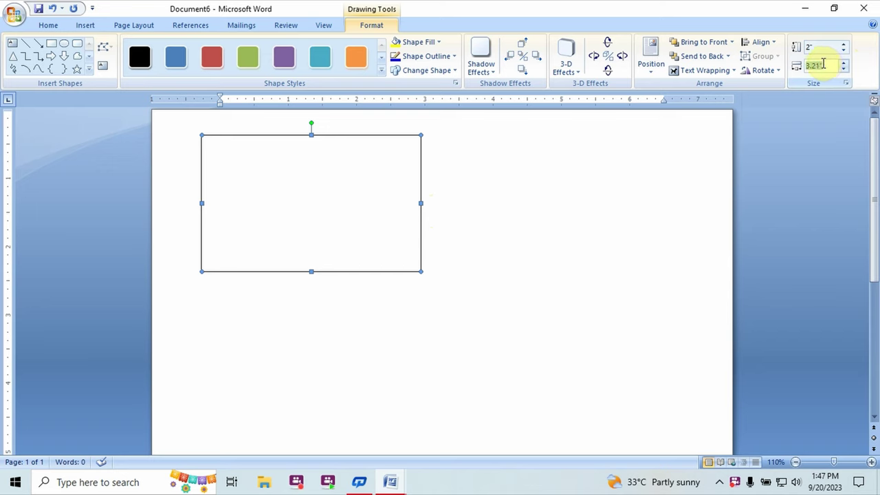
pyautogui.write('3.5')
pyautogui.press('Return')
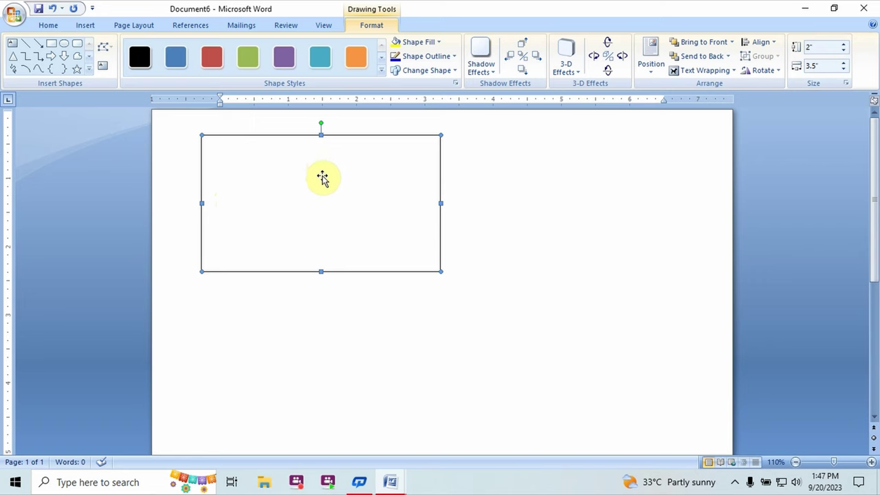
# Step: Give the base rectangle a blue standard-colour fill and No Outline
pyautogui.click(433, 42)
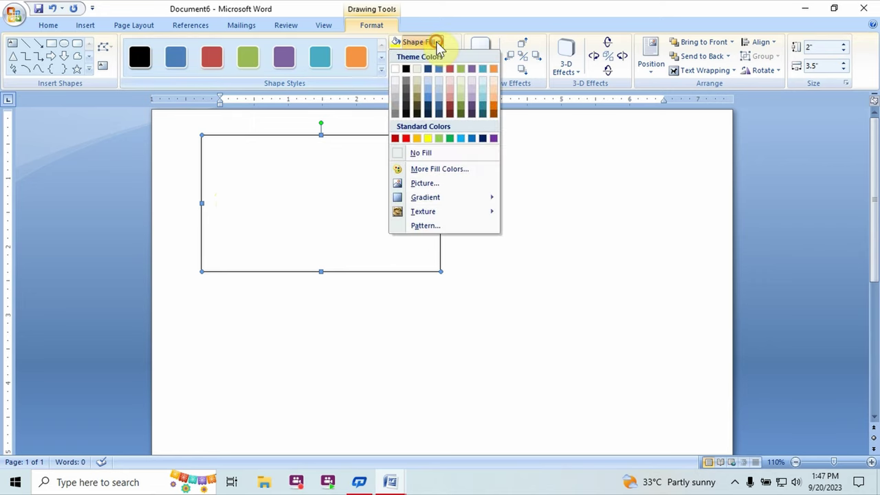
pyautogui.click(474, 140)
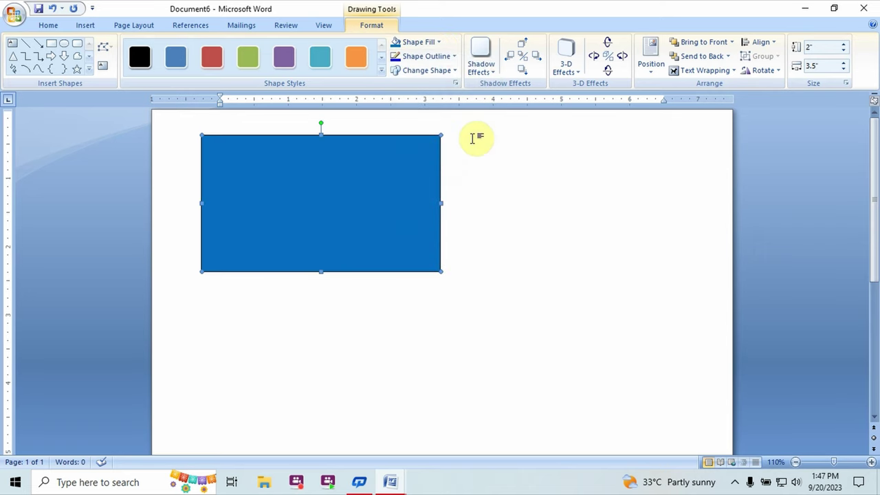
pyautogui.click(365, 182)
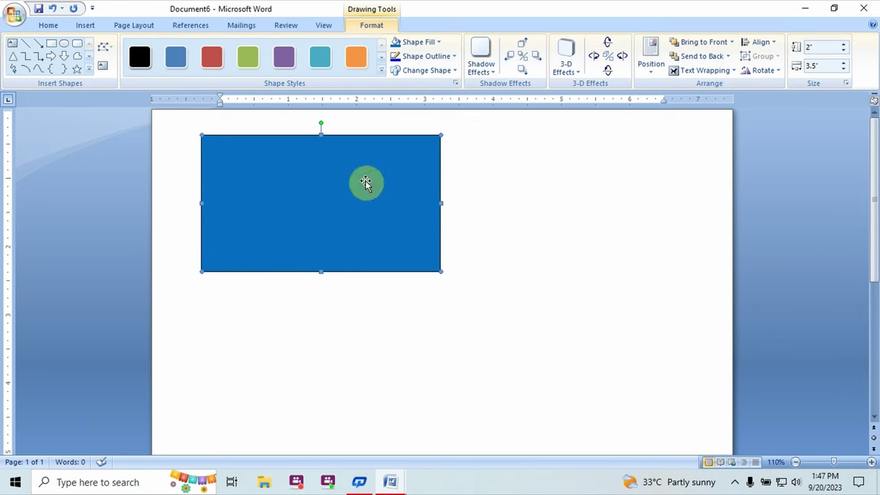
pyautogui.click(440, 57)
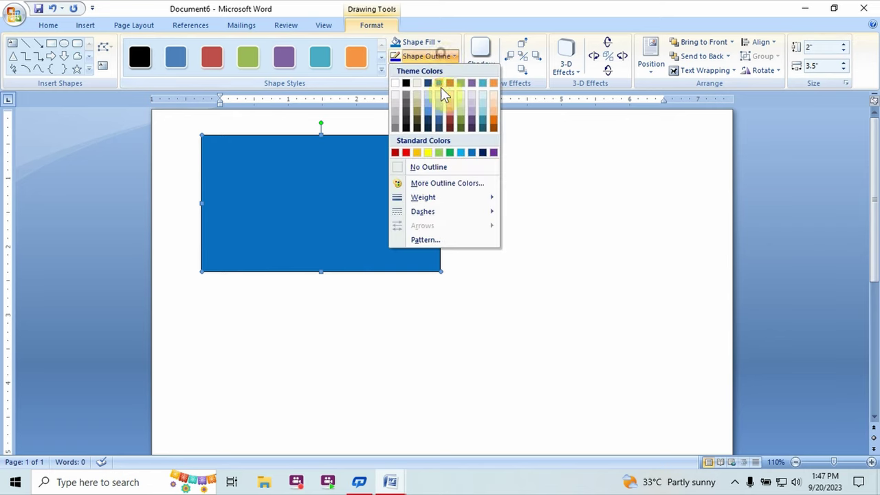
pyautogui.click(428, 169)
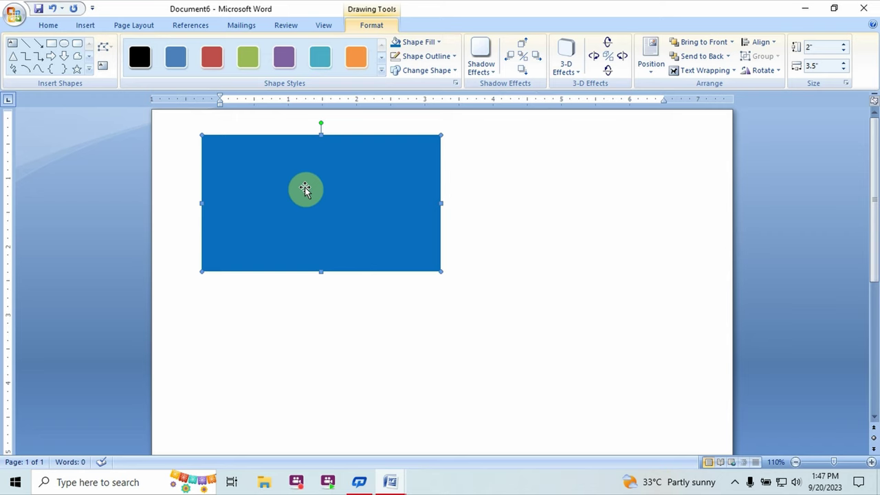
pyautogui.click(90, 70)
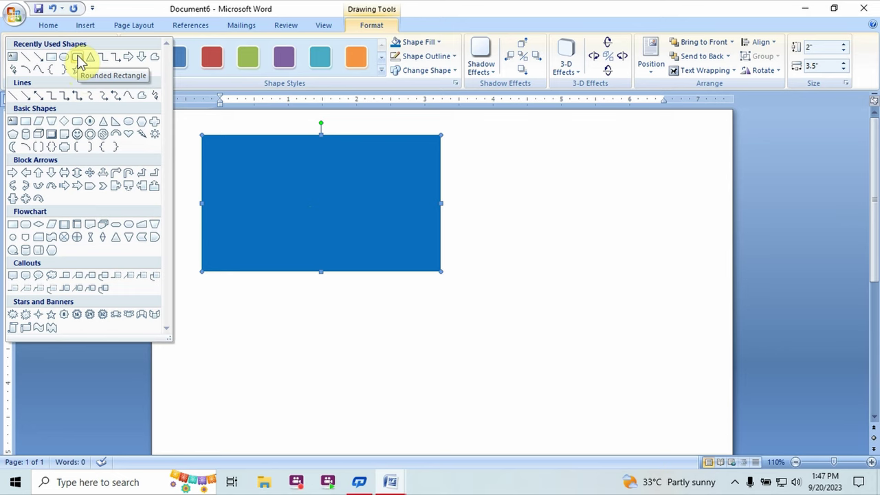
# Step: Draw a rounded rectangle inside the blue box with no outline
pyautogui.click(78, 59)
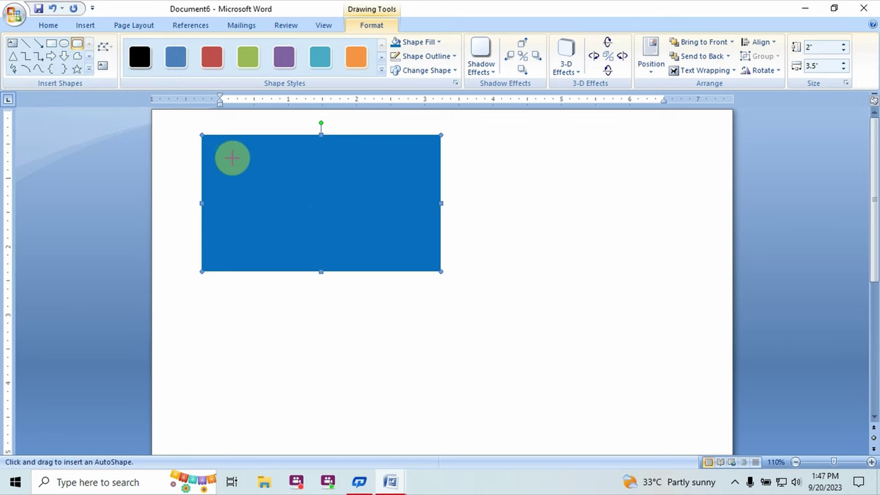
pyautogui.moveTo(232, 159); pyautogui.dragTo(401, 228)
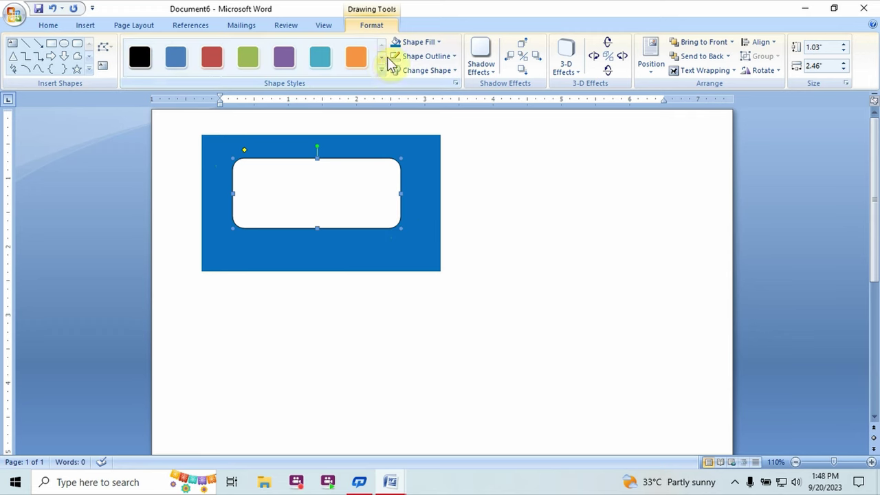
pyautogui.click(451, 57)
pyautogui.click(451, 168)
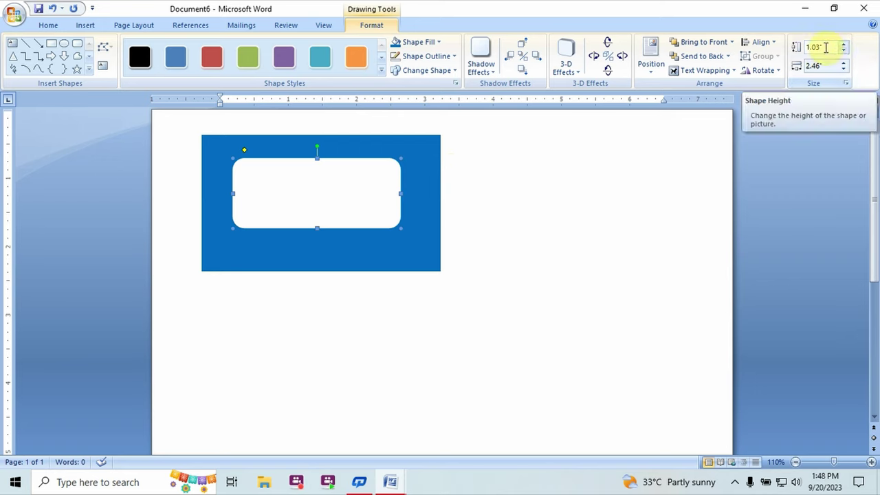
# Step: Size the rounded rectangle to 1.8" high by 3.3" wide
pyautogui.click(825, 47)
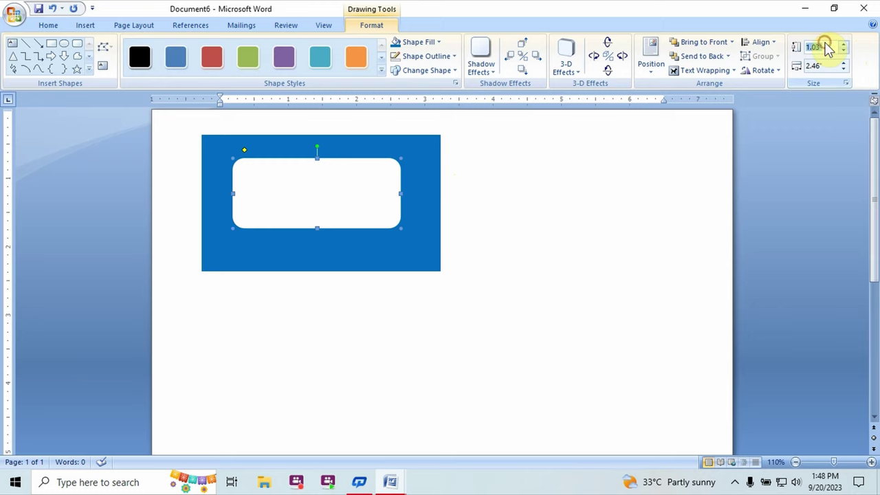
pyautogui.write('1')
pyautogui.write('.8')
pyautogui.press('Return')
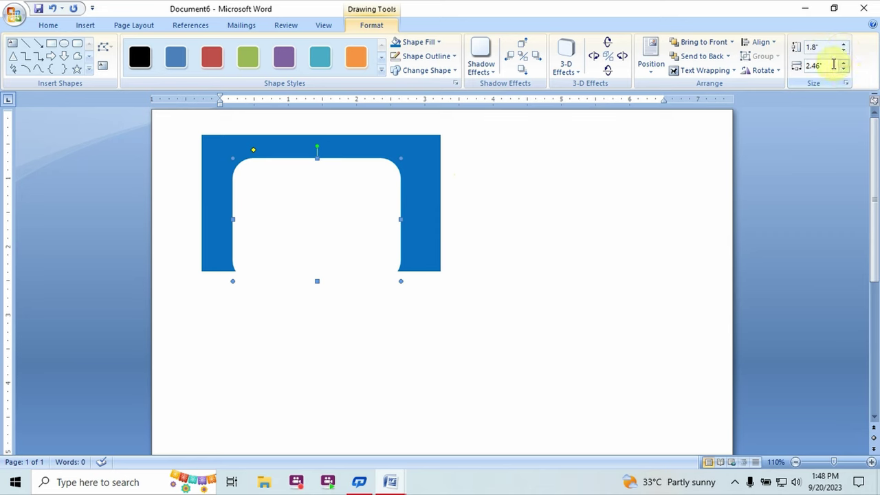
pyautogui.click(830, 64)
pyautogui.write('3.3')
pyautogui.press('Return')
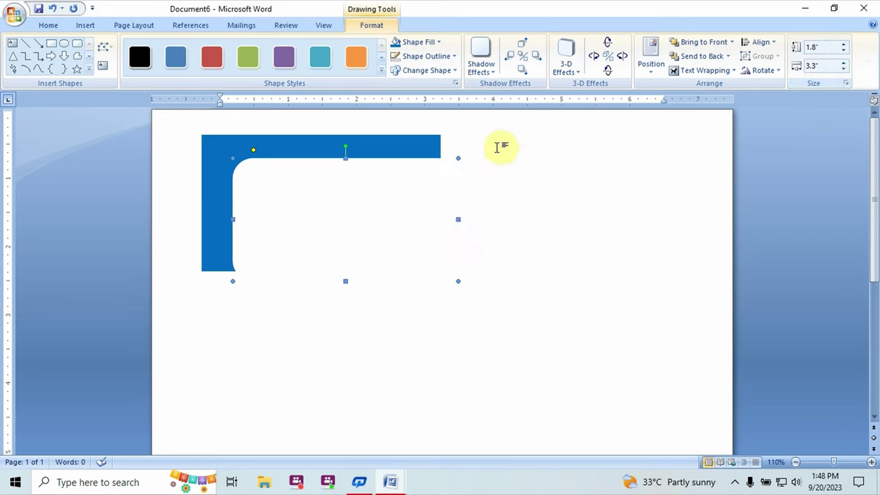
# Step: Centre the rounded rectangle horizontally and vertically on the blue box to form an even frame
pyautogui.keyDown('shift'); pyautogui.click(337, 143); pyautogui.keyUp('shift')
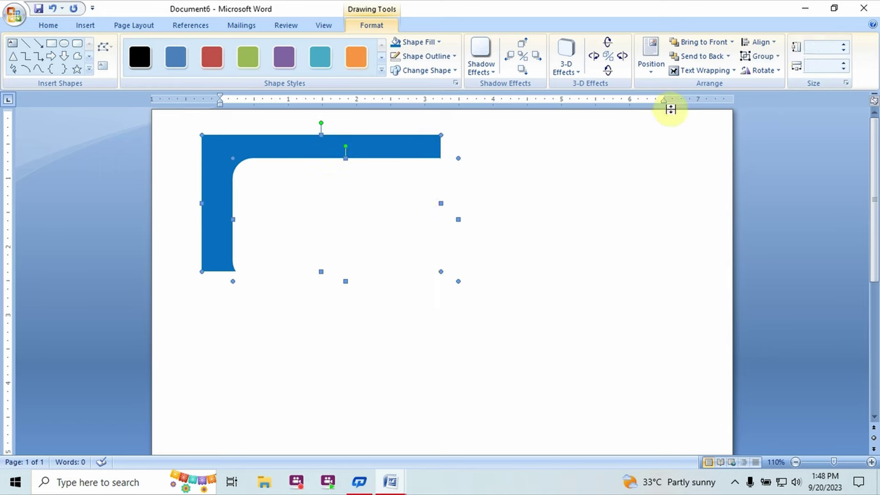
pyautogui.click(768, 45)
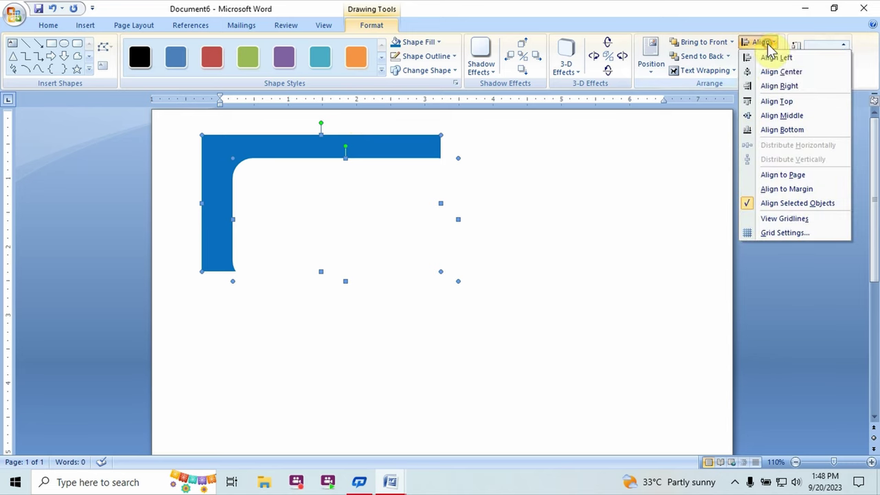
pyautogui.click(776, 72)
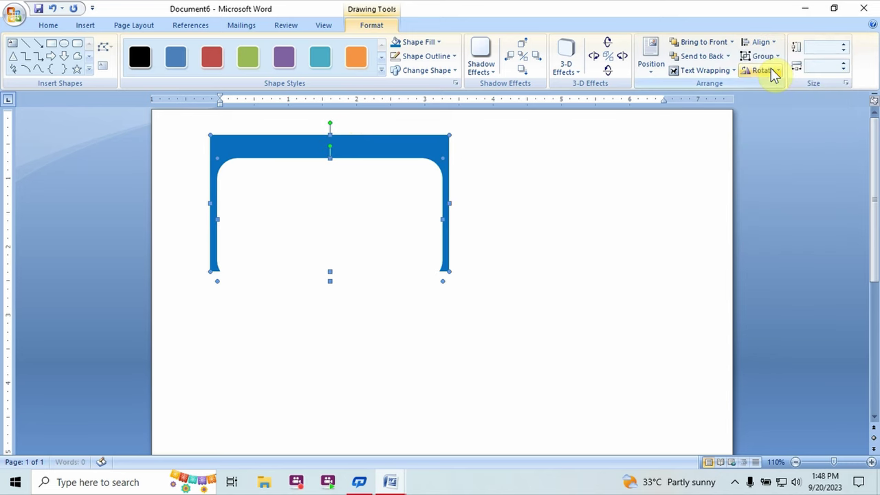
pyautogui.click(764, 42)
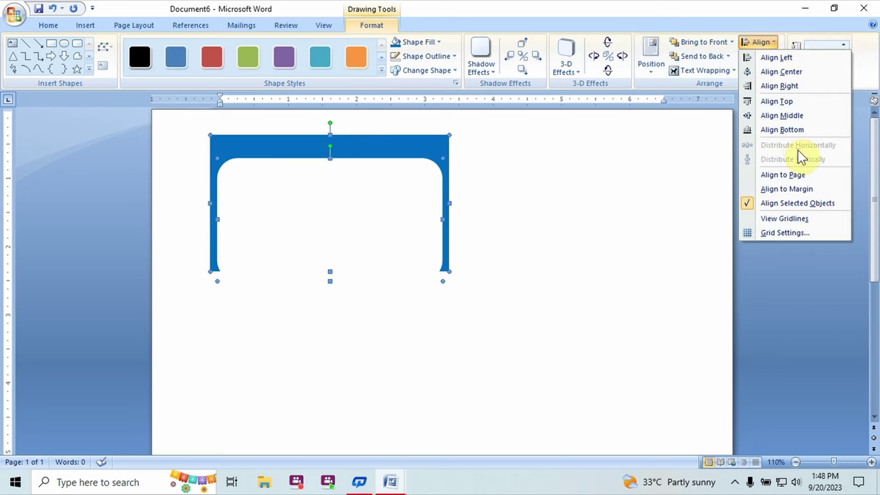
pyautogui.click(796, 116)
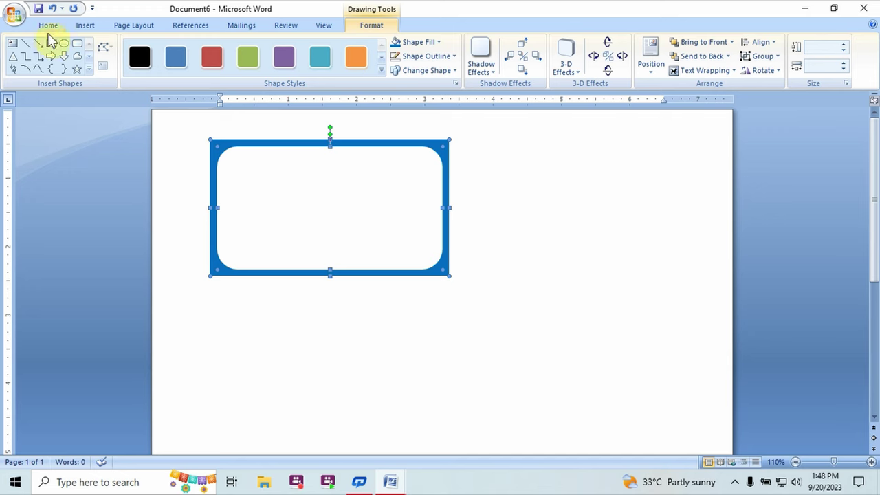
# Step: Draw a text box inside the blue frame, nudge it up-left and enlarge it slightly
pyautogui.click(12, 45)
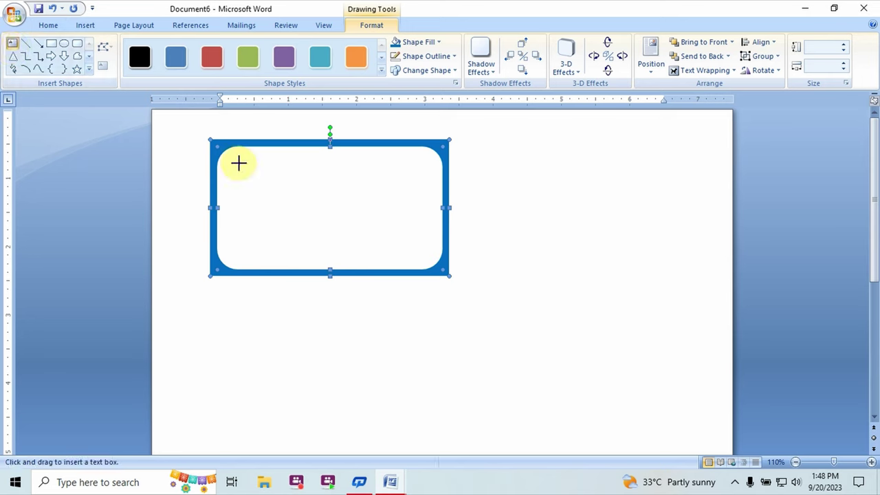
pyautogui.moveTo(239, 163); pyautogui.dragTo(349, 257)
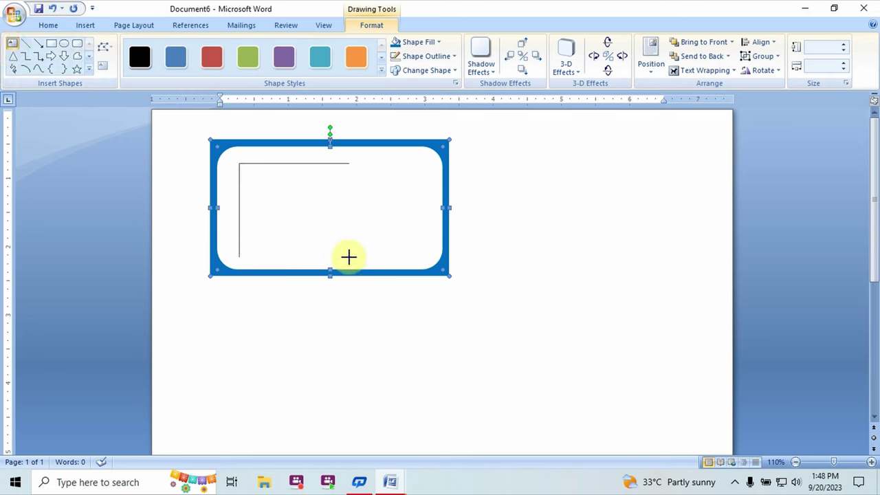
pyautogui.moveTo(350, 257); pyautogui.dragTo(361, 260)
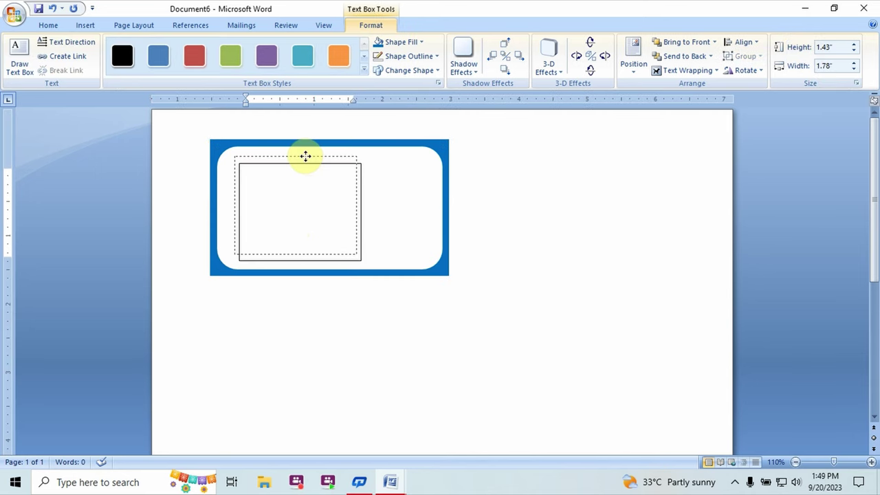
pyautogui.moveTo(305, 157); pyautogui.dragTo(304, 158)
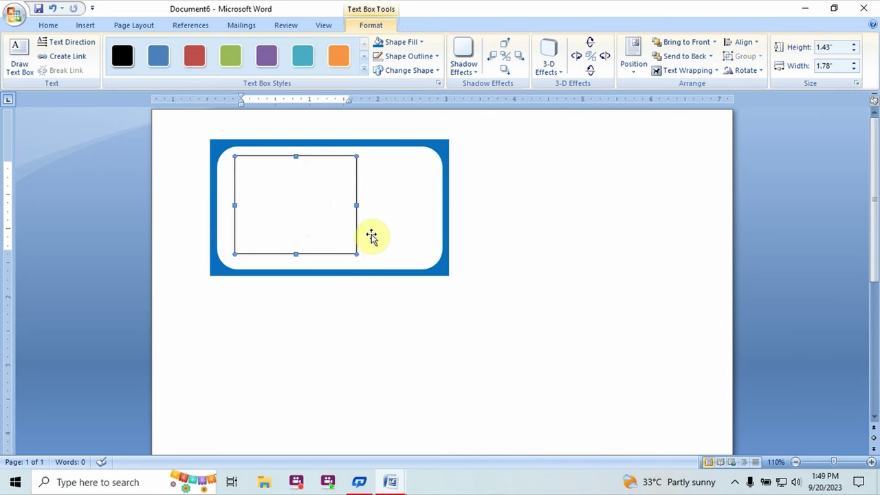
pyautogui.moveTo(356, 253); pyautogui.dragTo(365, 263)
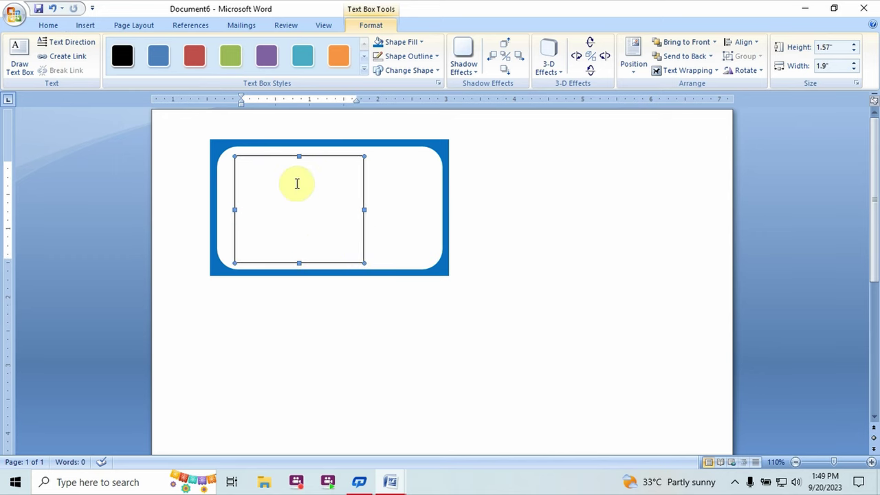
# Step: Type 'Name' as the first line of the text box
pyautogui.click(268, 173)
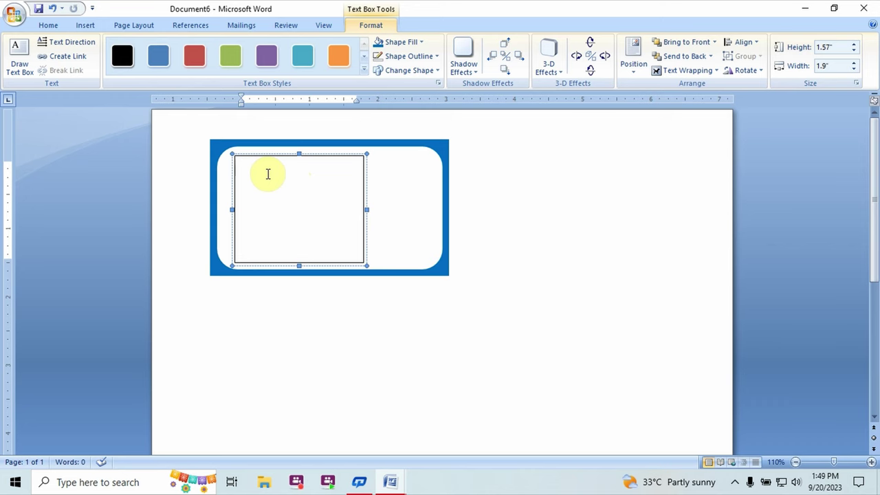
pyautogui.write('Name')
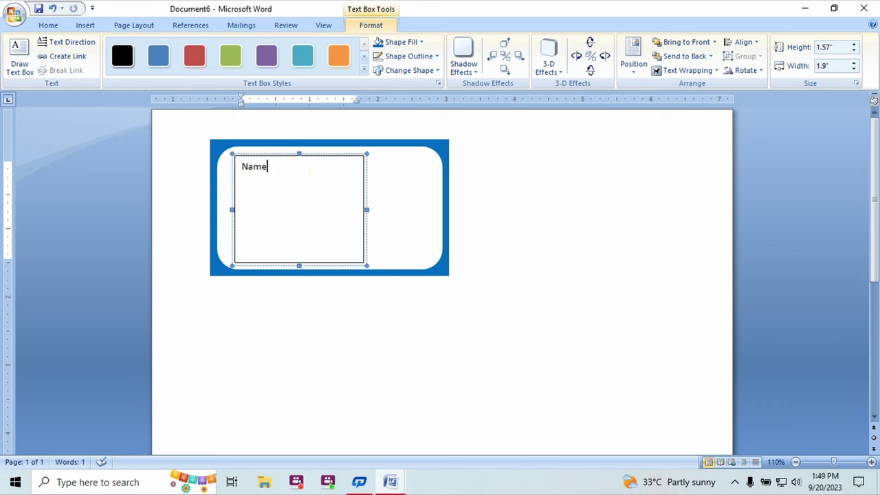
pyautogui.write('.')
pyautogui.press('BackSpace')
# Step: Clear the 1" tab stop and set a 2" left tab with a dotted leader (option 2)
pyautogui.doubleClick(308, 99)
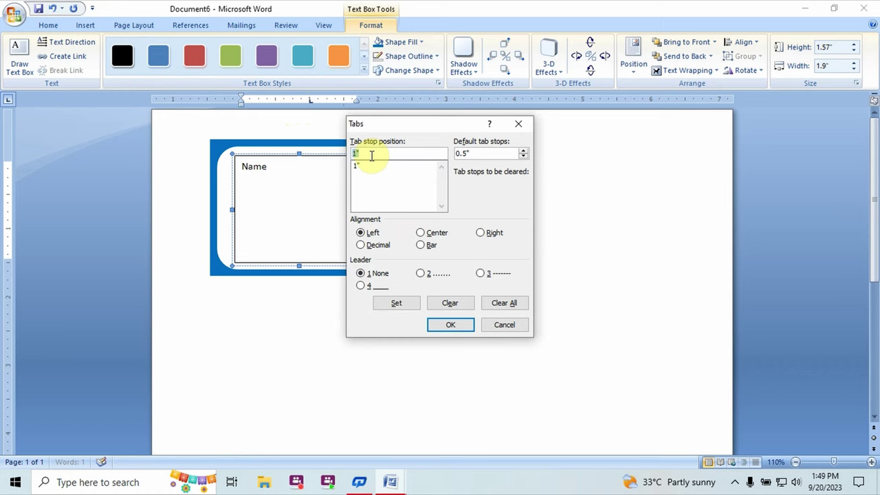
pyautogui.write('2')
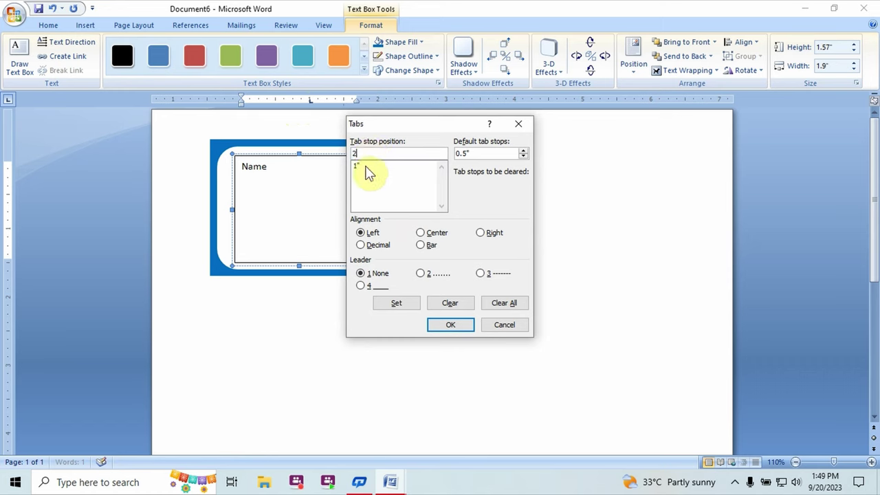
pyautogui.click(365, 167)
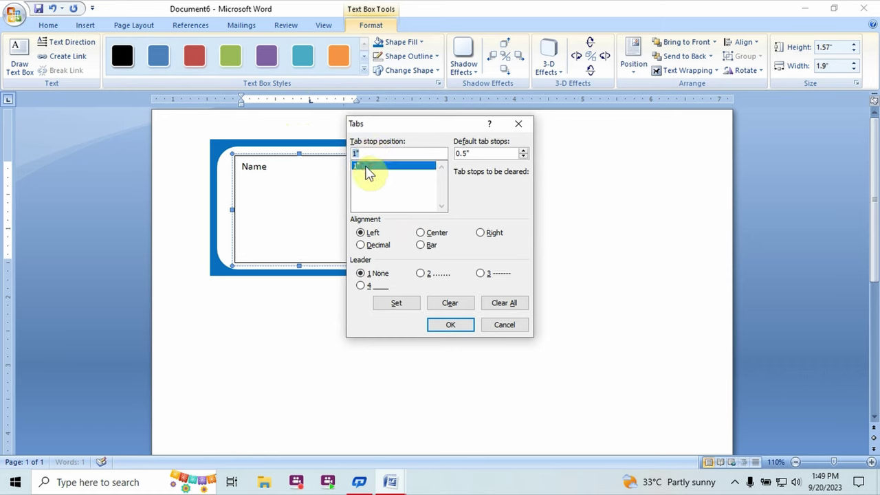
pyautogui.click(449, 303)
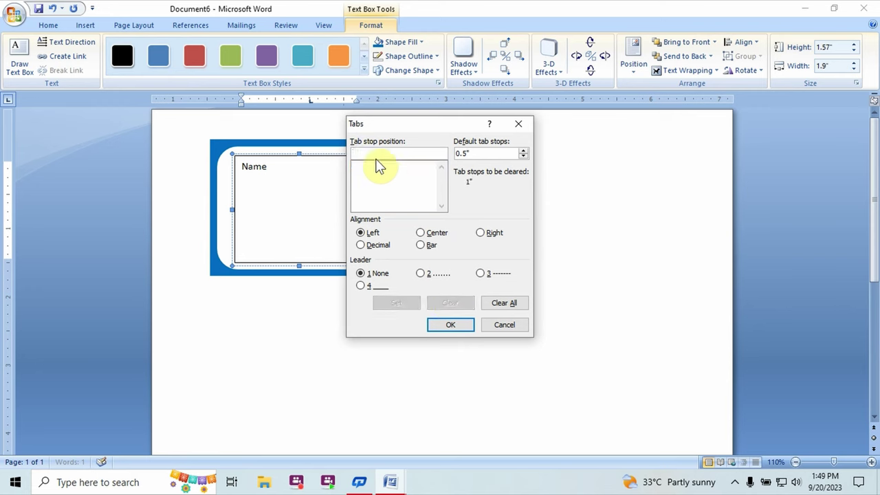
pyautogui.write('2')
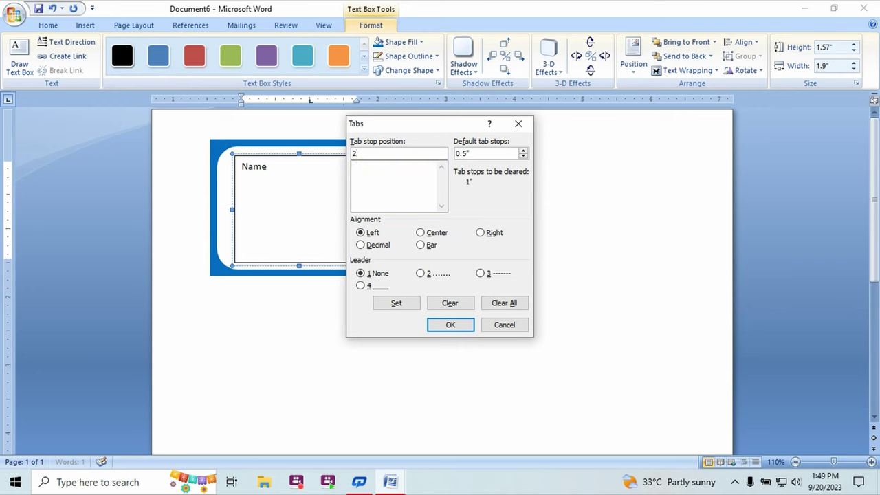
pyautogui.click(422, 273)
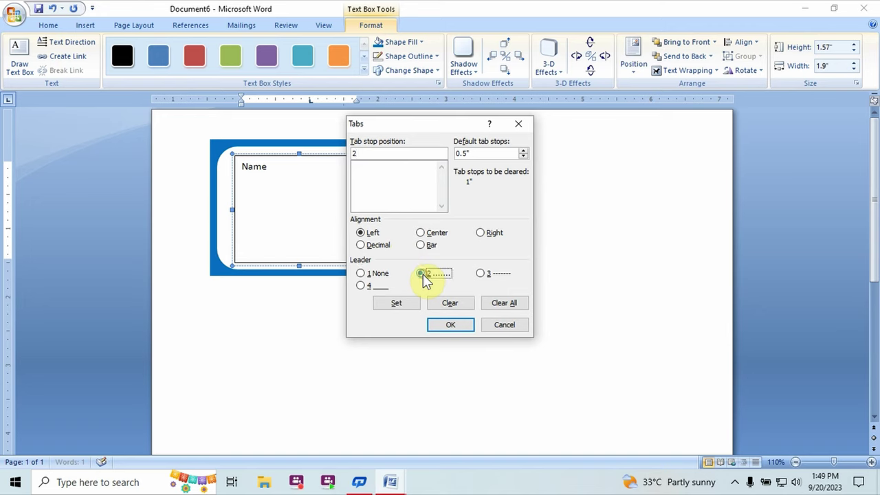
pyautogui.click(451, 325)
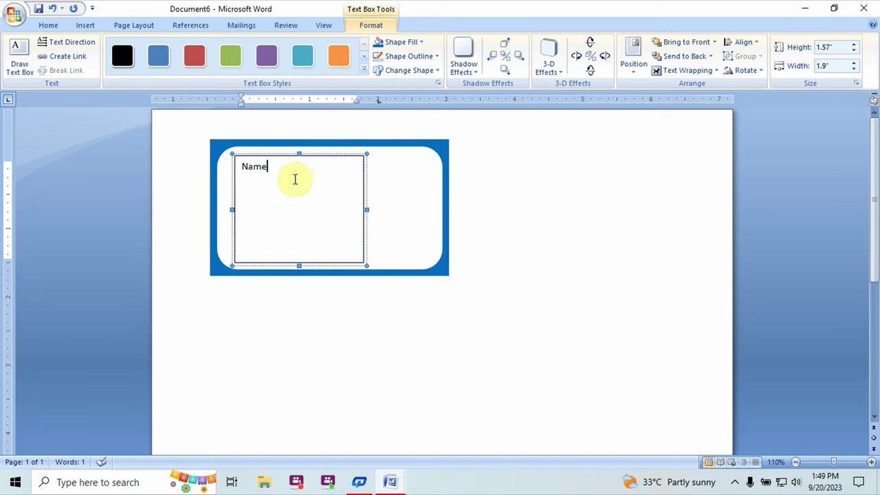
# Step: Add dotted leaders after Name and a new 'Address' line
pyautogui.press('Tab')
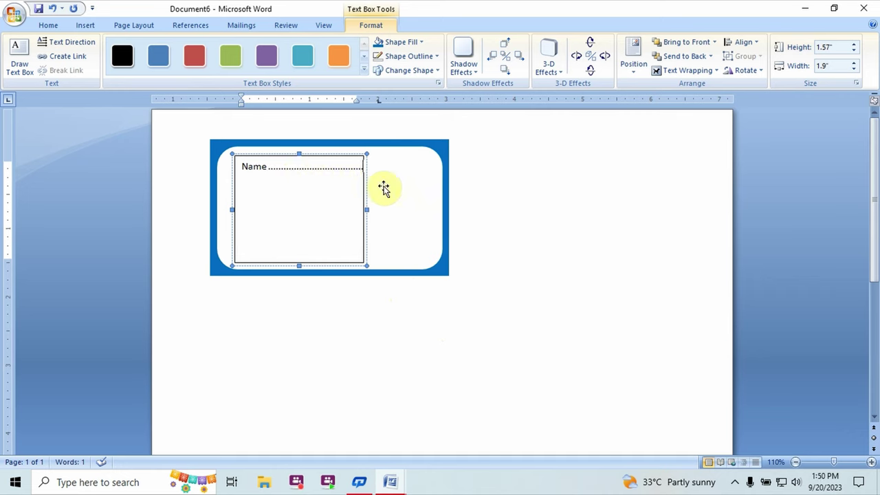
pyautogui.press('Return')
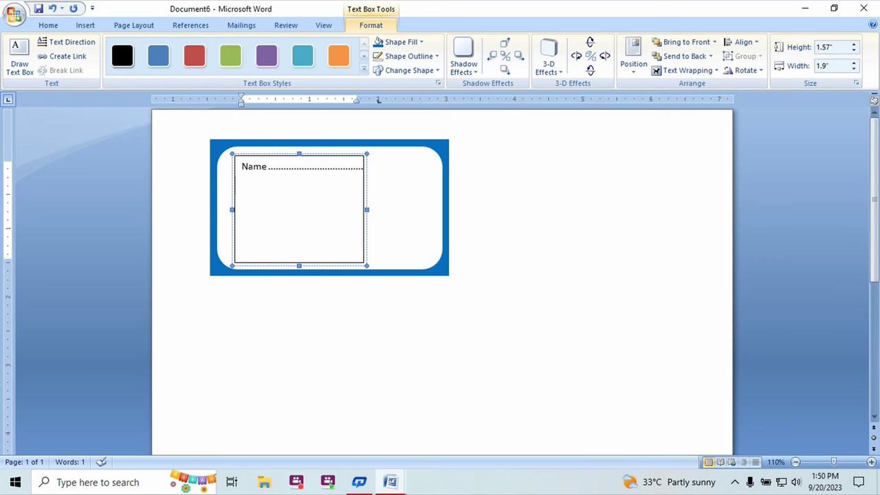
pyautogui.write('Address')
pyautogui.press('Tab')
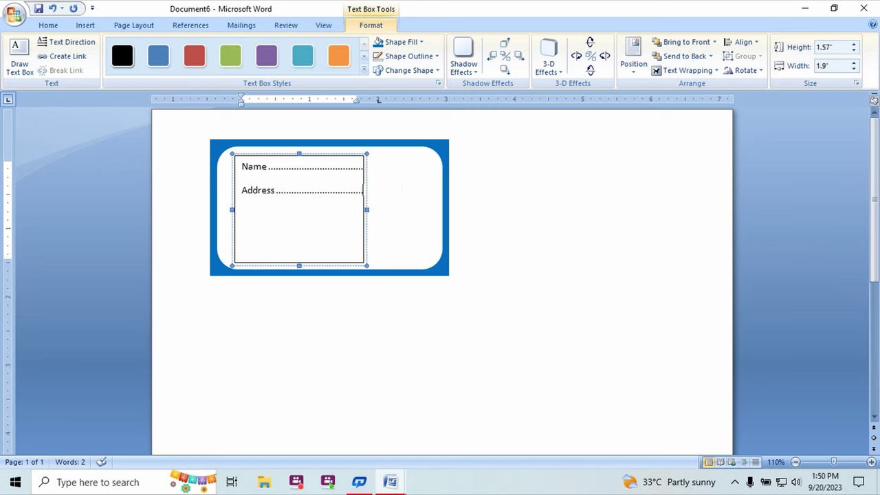
pyautogui.press('Return')
# Step: Type the dotted 'Class…Roll No' and 'Subject' lines
pyautogui.write('Class')
pyautogui.write('..')
pyautogui.write('........')
pyautogui.write('..')
pyautogui.write('Roll No')
pyautogui.write('.................')
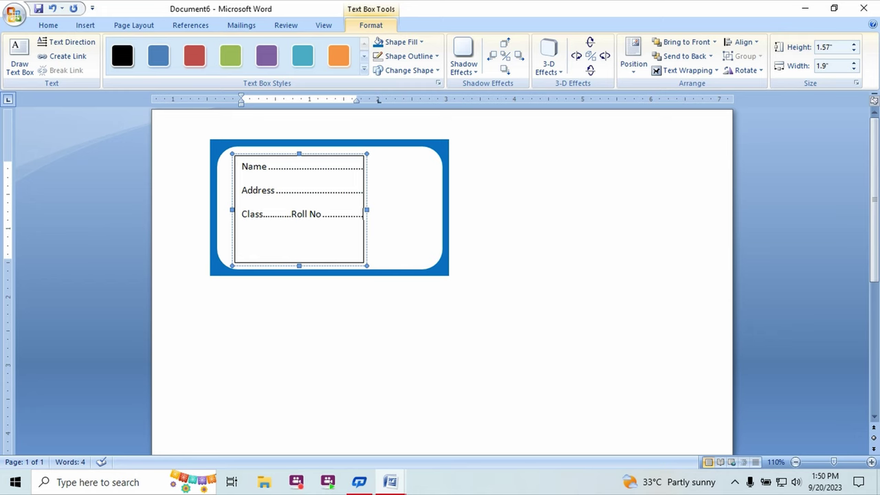
pyautogui.press('Return')
pyautogui.write('Subject ')
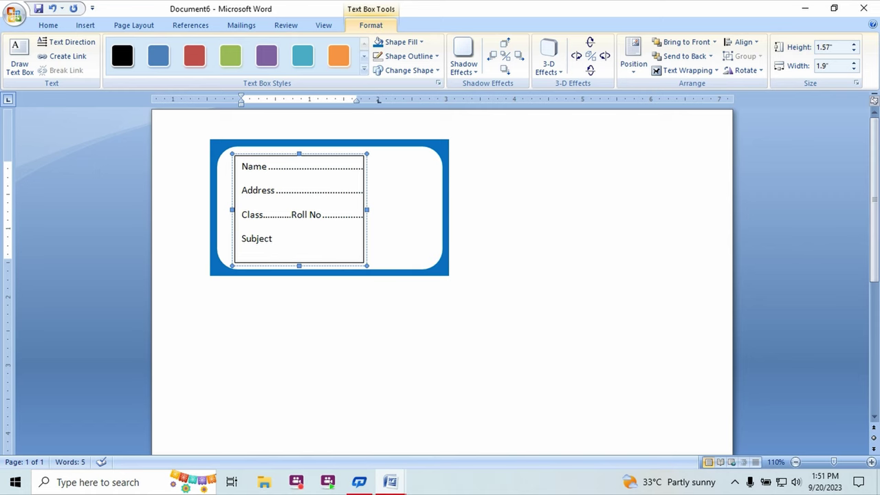
pyautogui.write('.....................................')
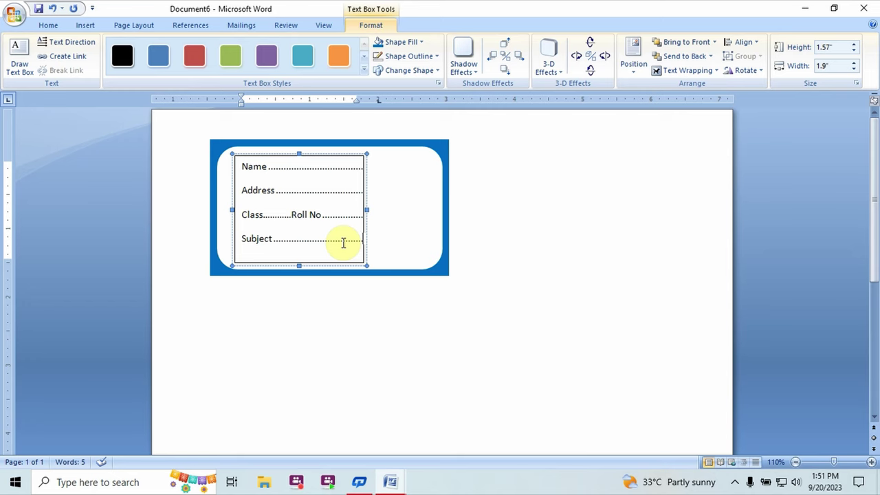
pyautogui.hotkey('ctrl', 'a')
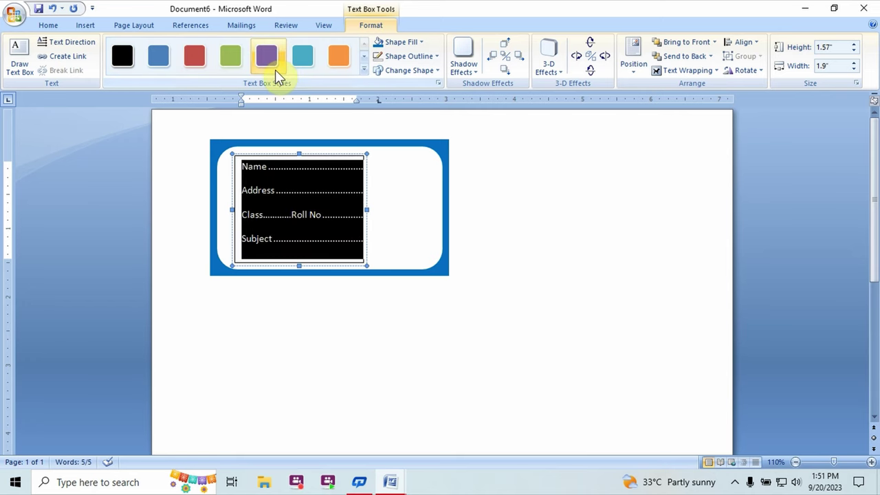
# Step: Apply Remove Space After Paragraph to all lines and add an empty line below Subject
pyautogui.click(66, 23)
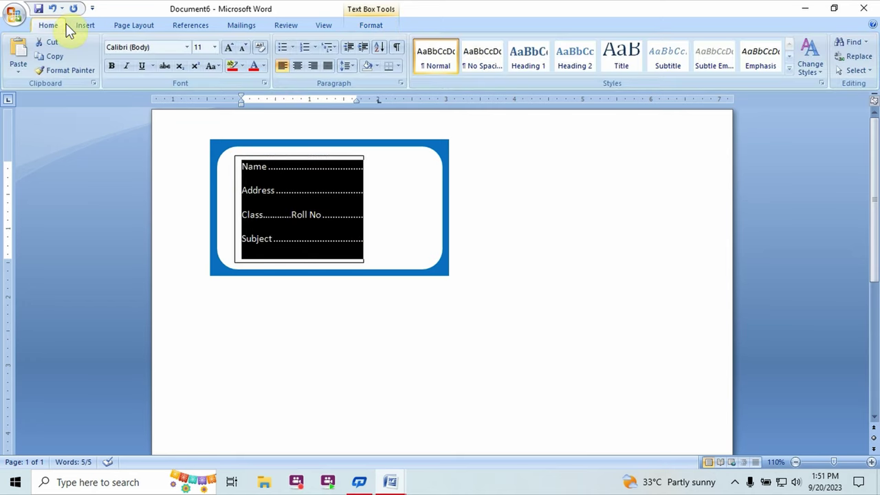
pyautogui.click(350, 68)
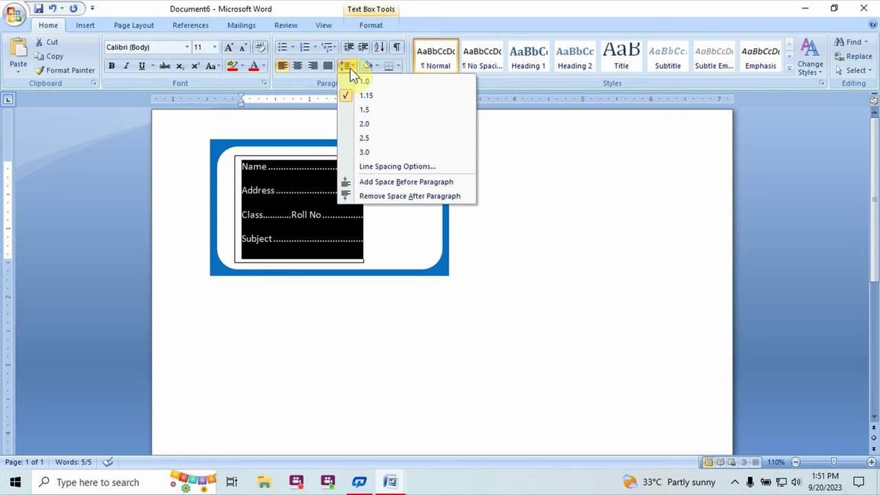
pyautogui.click(380, 196)
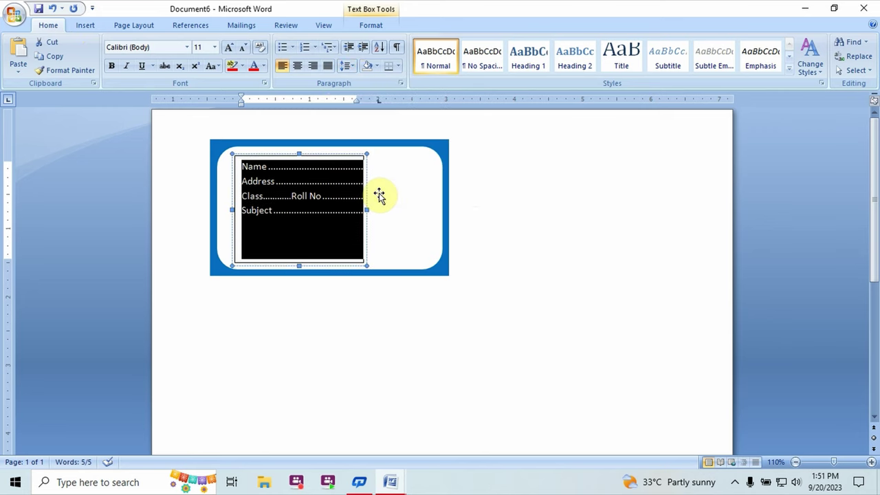
pyautogui.click(361, 218)
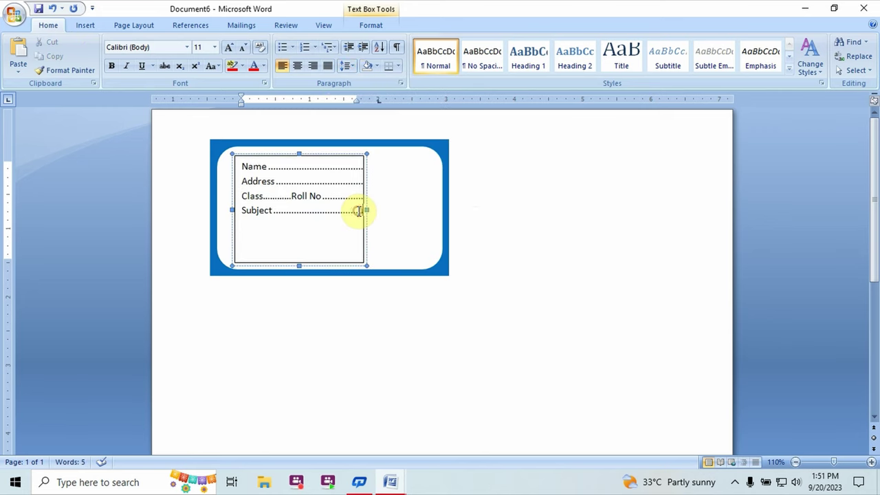
pyautogui.press('Return')
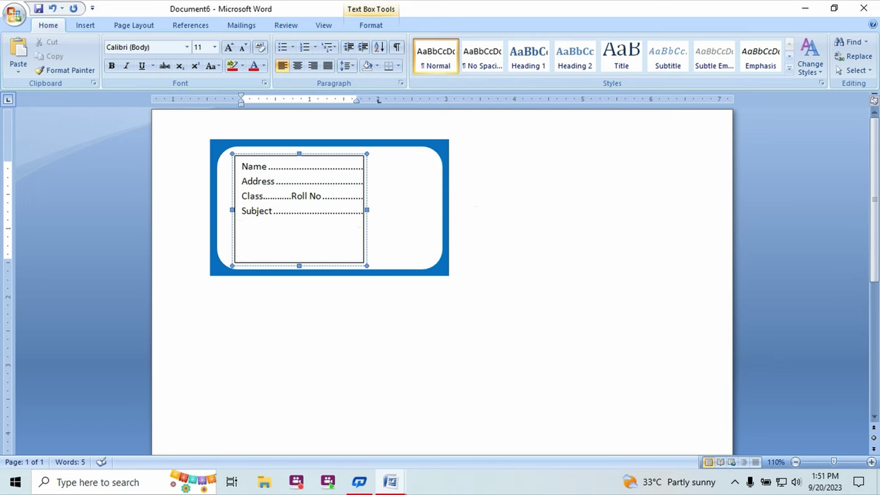
# Step: Add dotted 'Contact No' and 'Father Name' lines plus a blank dotted line, then select the text box
pyautogui.write('C')
pyautogui.write('ontact No')
pyautogui.press('Tab')
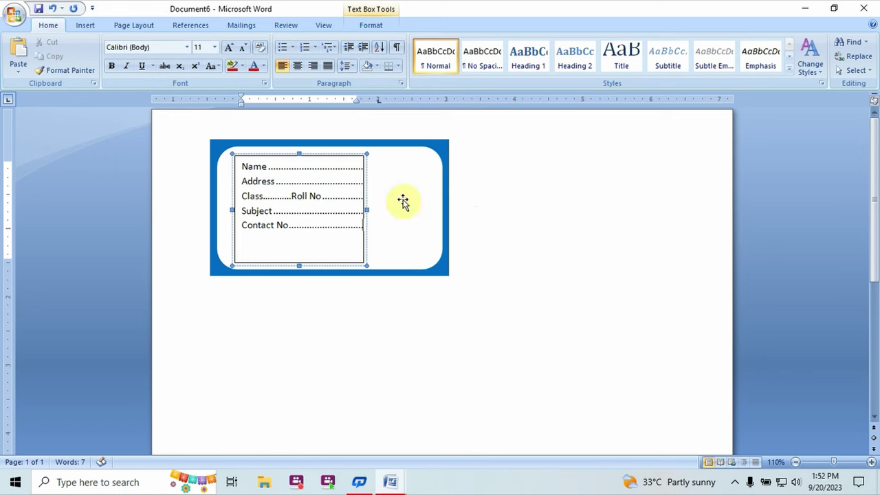
pyautogui.press('Return')
pyautogui.write('Fa')
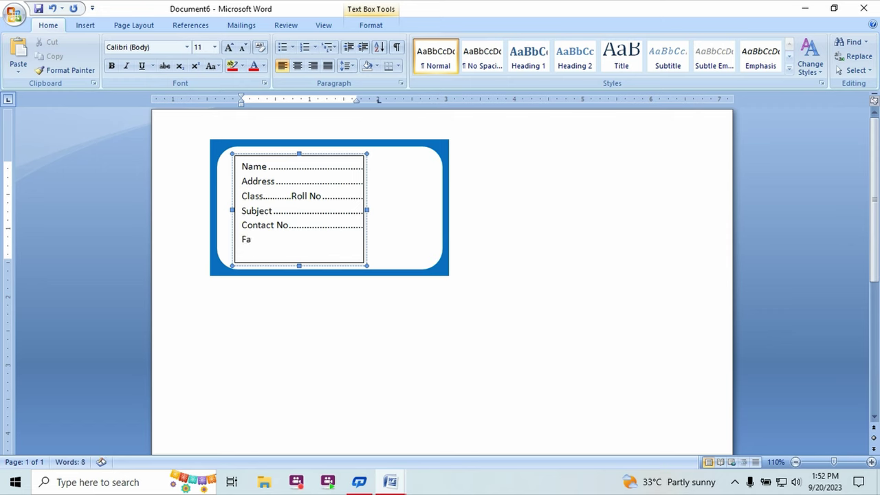
pyautogui.write('ther Name')
pyautogui.press('Tab')
pyautogui.press('Return')
pyautogui.press('Tab')
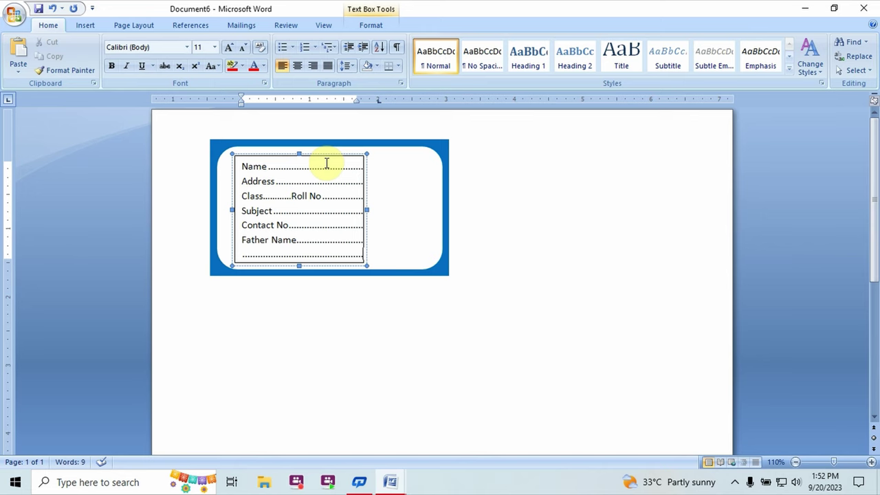
pyautogui.click(318, 156)
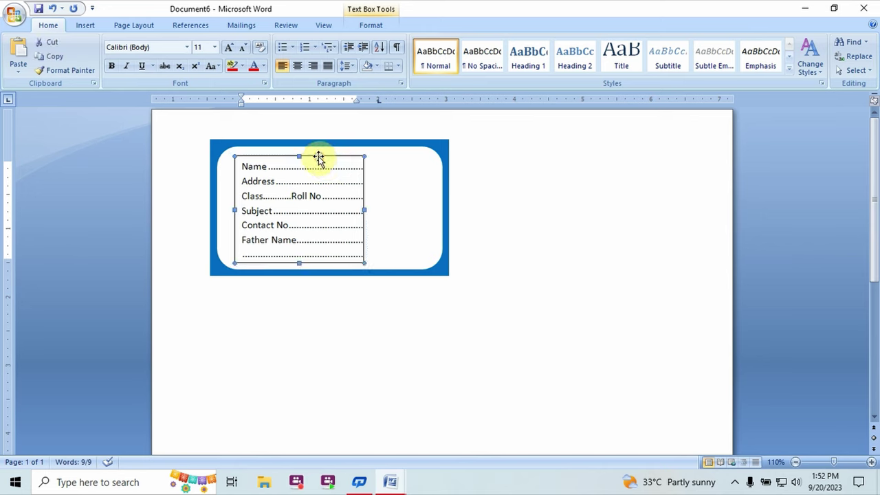
# Step: Set the text box to No Outline and drag it slightly larger toward the top-right
pyautogui.click(371, 27)
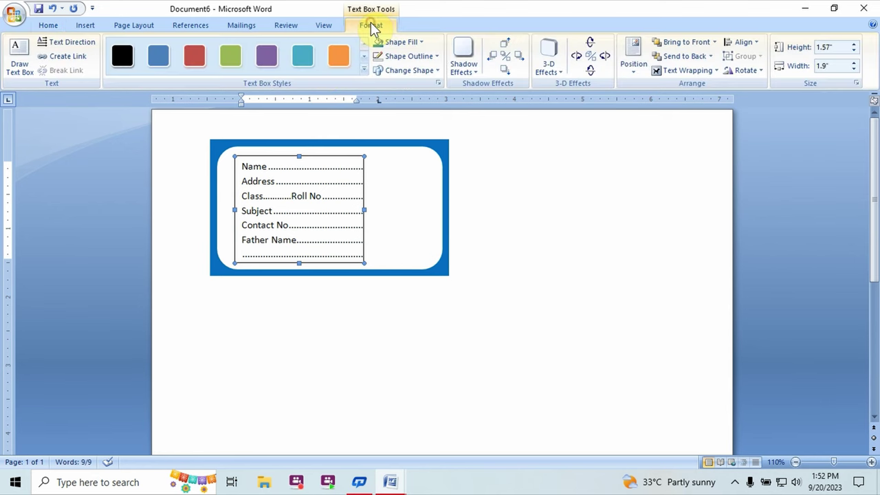
pyautogui.click(431, 61)
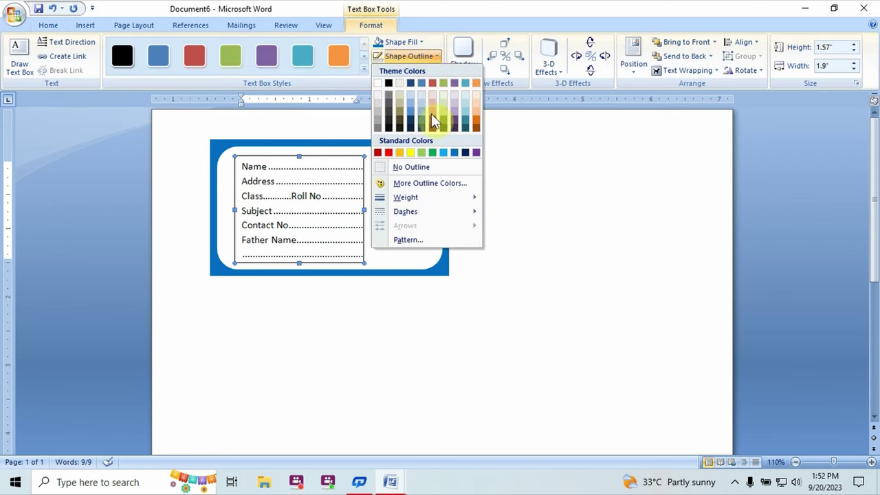
pyautogui.click(431, 167)
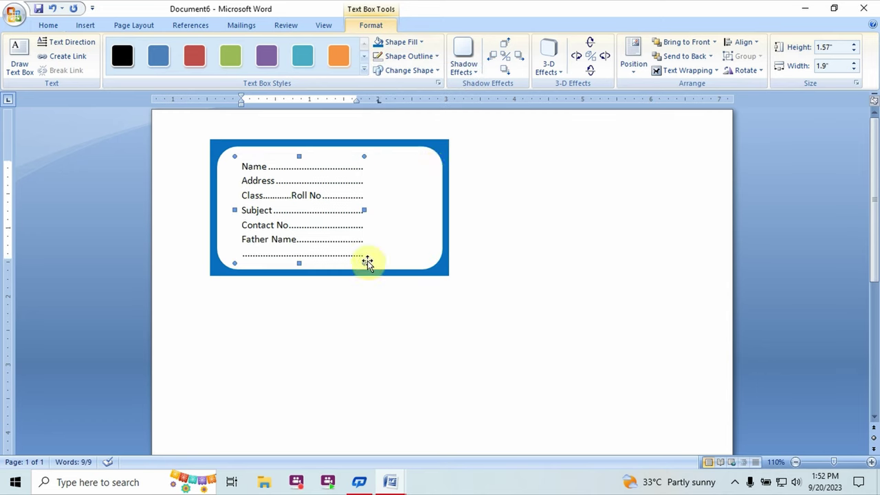
pyautogui.click(366, 151)
pyautogui.moveTo(366, 151); pyautogui.dragTo(370, 146)
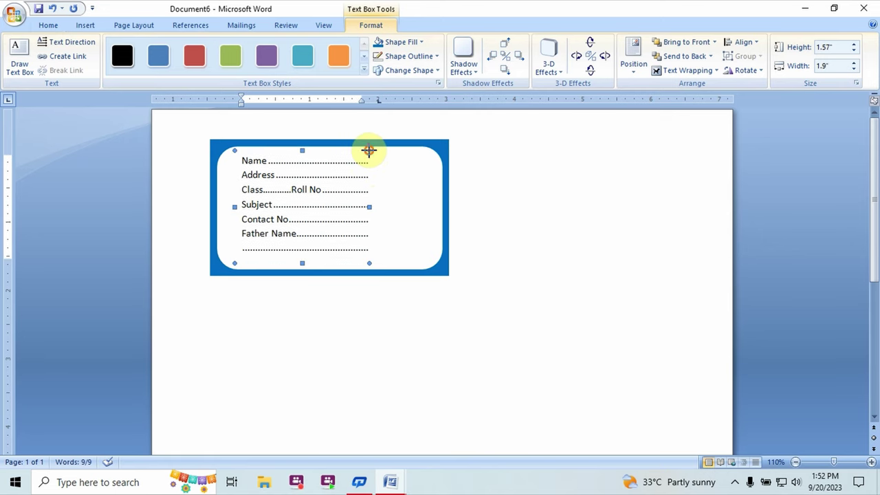
pyautogui.click(385, 221)
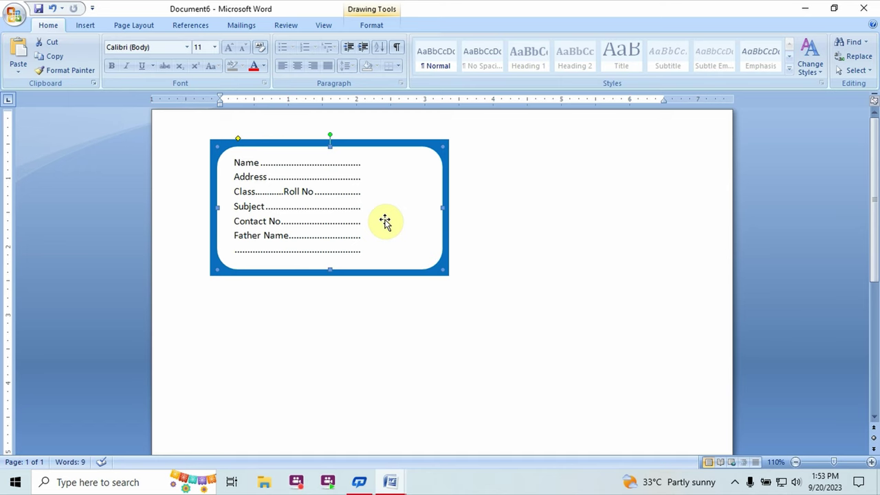
# Step: Draw a 1.45" by 1.06" rectangle beside the dotted fields as a photo space, then open Shape Fill
pyautogui.click(380, 26)
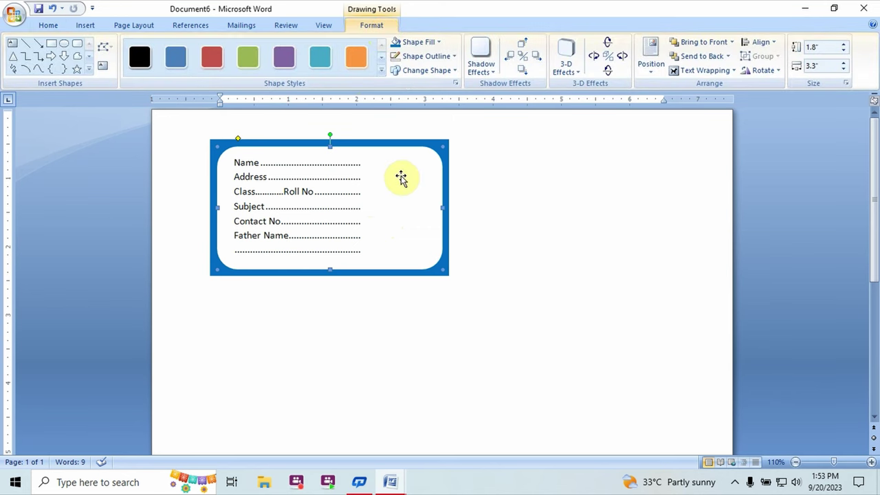
pyautogui.click(53, 44)
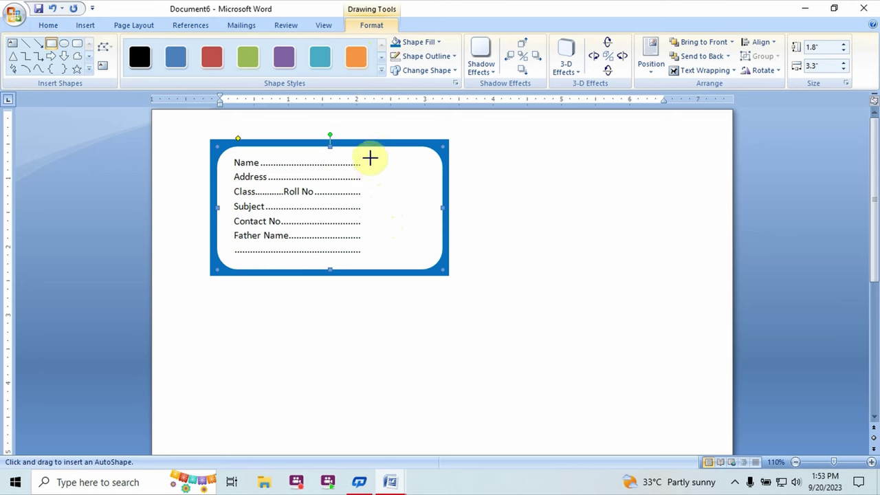
pyautogui.moveTo(370, 158); pyautogui.dragTo(438, 258)
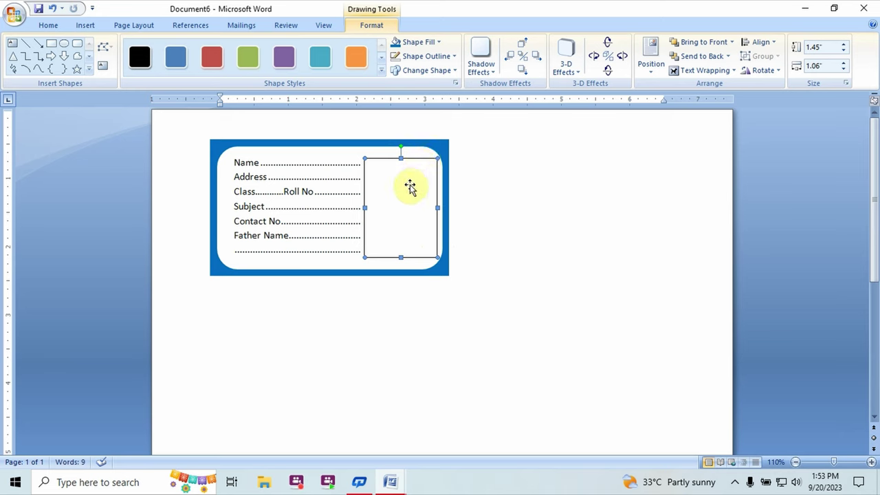
pyautogui.click(440, 45)
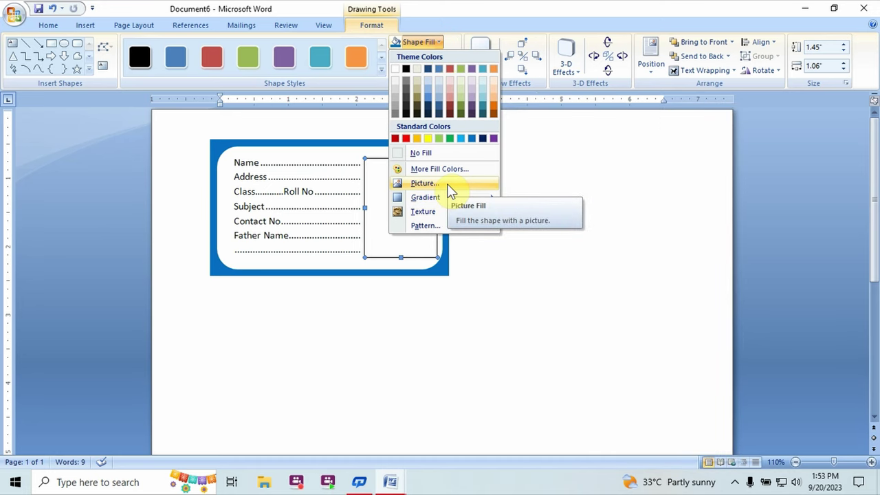
# Step: Fill the rectangle with the 'chota bheem pang image' picture
pyautogui.click(450, 187)
pyautogui.scroll(-2, 204, 182)
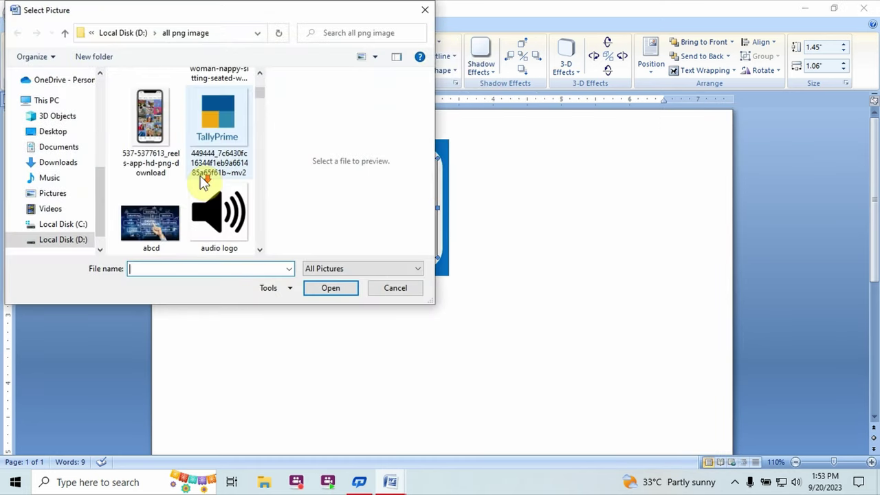
pyautogui.scroll(-2, 204, 182)
pyautogui.scroll(-3, 199, 175)
pyautogui.click(218, 110)
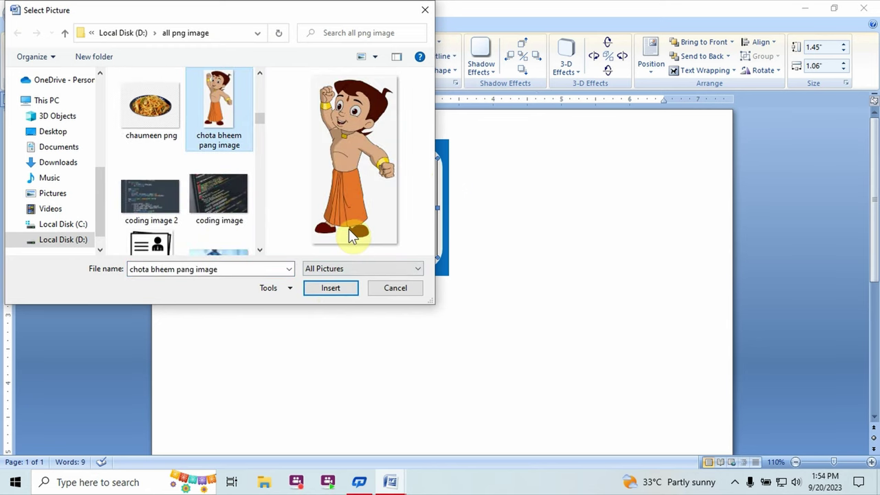
pyautogui.click(343, 294)
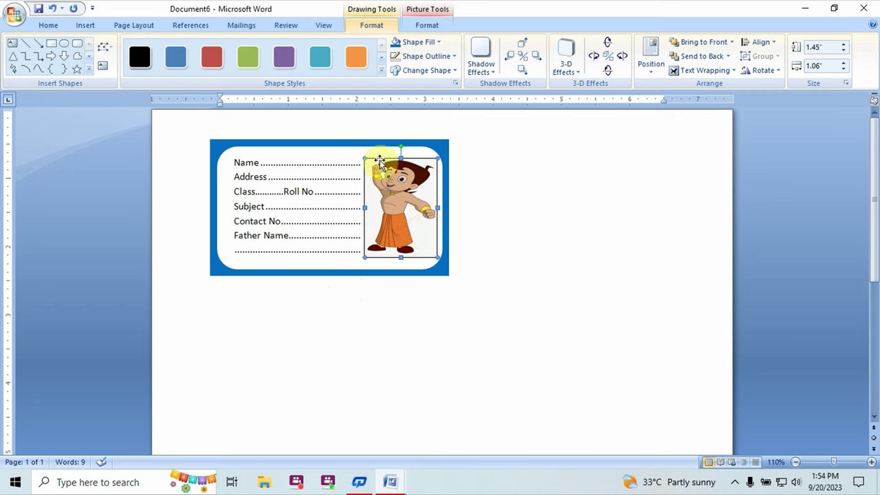
# Step: Set the cartoon picture's shape outline to No Outline and deselect it to check
pyautogui.click(443, 57)
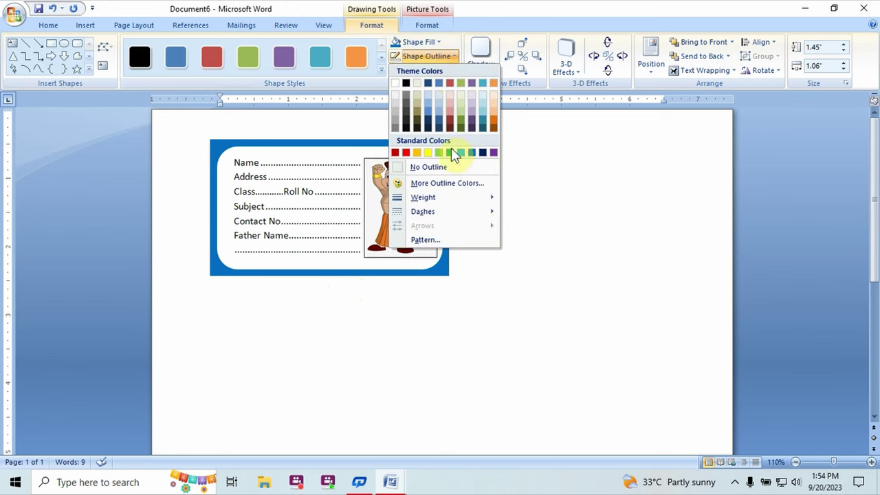
pyautogui.click(450, 168)
pyautogui.click(479, 181)
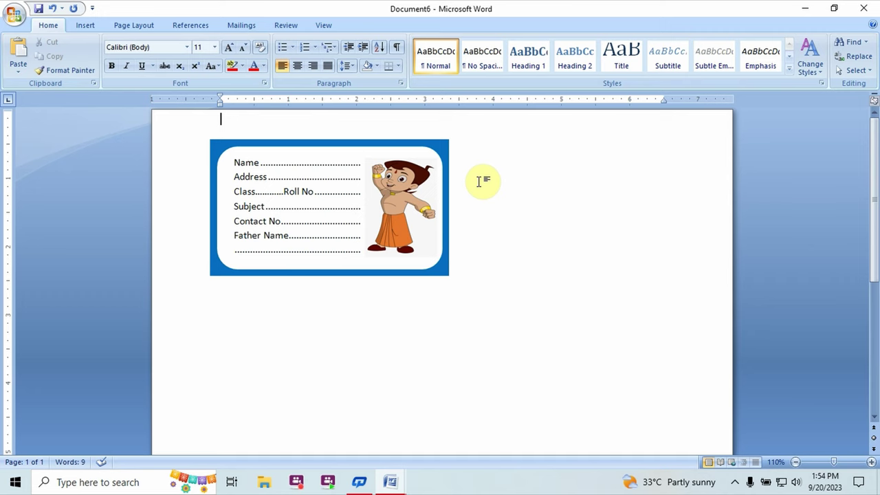
# Step: Select the picture, text box and blue rounded frame, then group them into one 2" by 3.5" object
pyautogui.click(404, 208)
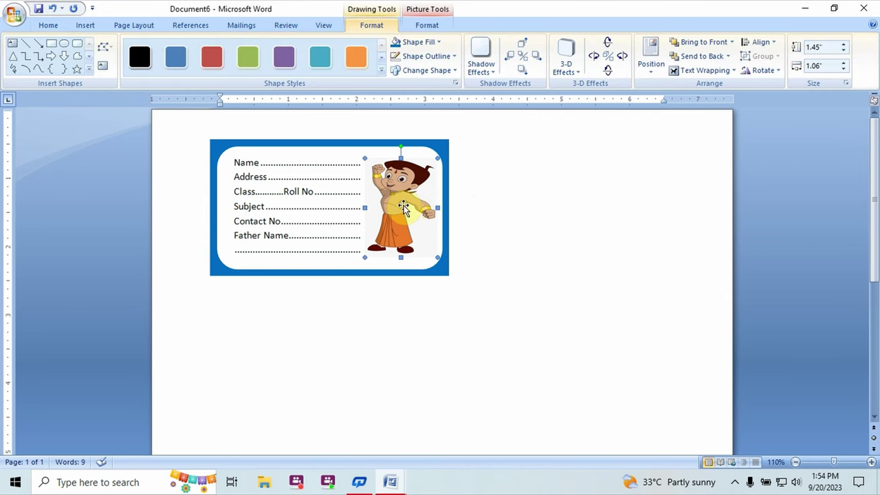
pyautogui.click(327, 165)
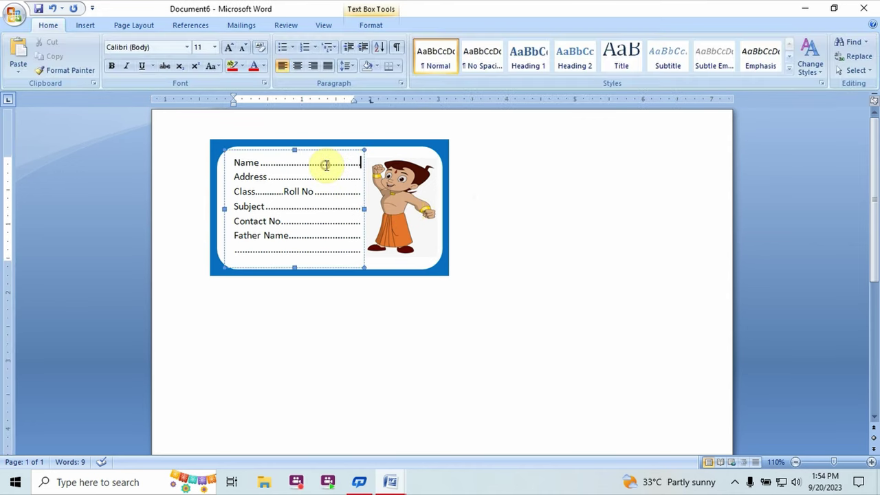
pyautogui.keyDown('shift'); pyautogui.click(405, 168); pyautogui.keyUp('shift')
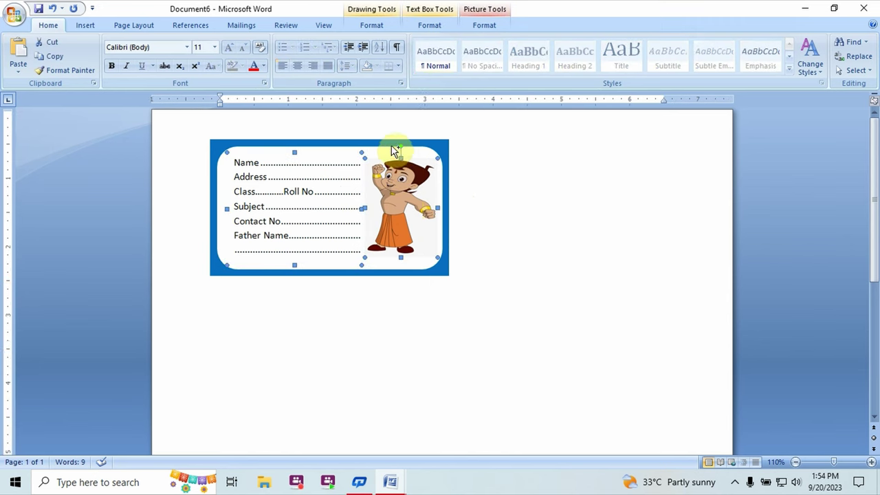
pyautogui.keyDown('shift'); pyautogui.click(394, 144); pyautogui.keyUp('shift')
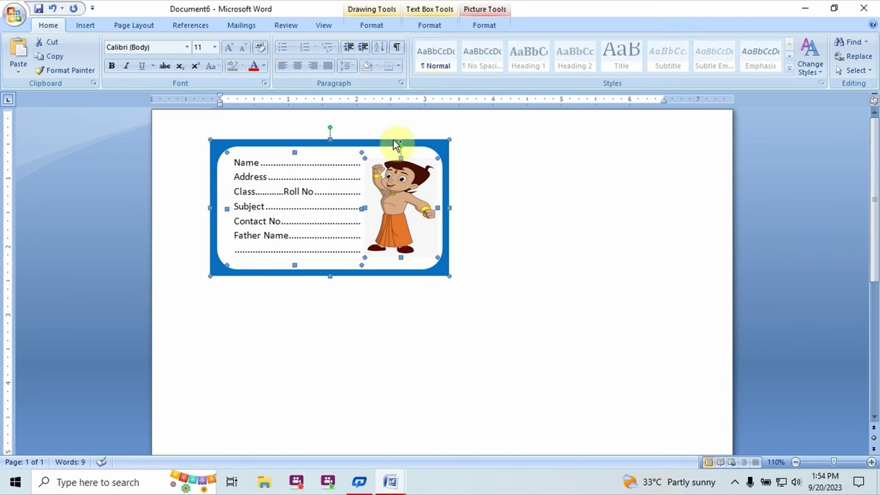
pyautogui.keyDown('shift'); pyautogui.click(396, 144); pyautogui.keyUp('shift')
pyautogui.keyDown('shift'); pyautogui.click(445, 172); pyautogui.keyUp('shift')
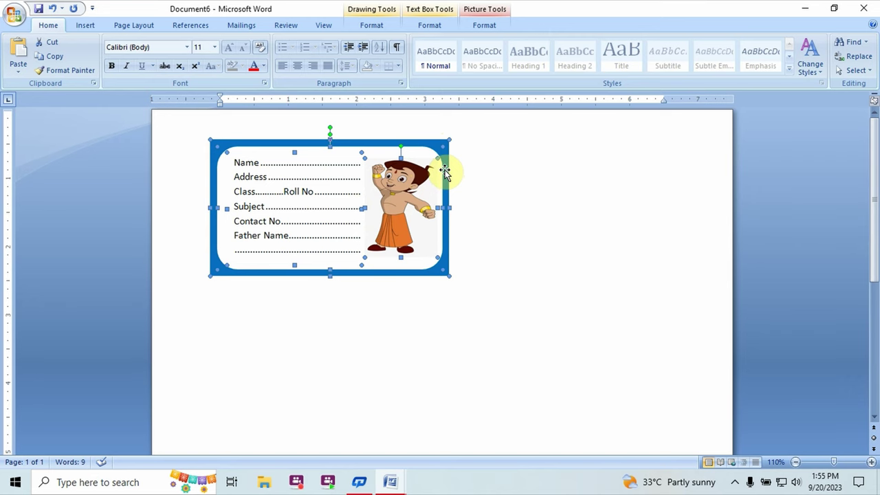
pyautogui.click(356, 27)
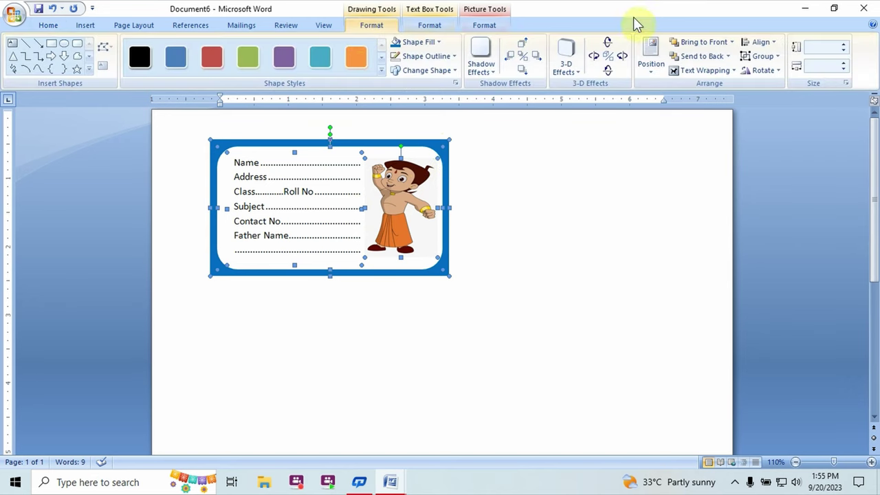
pyautogui.click(760, 55)
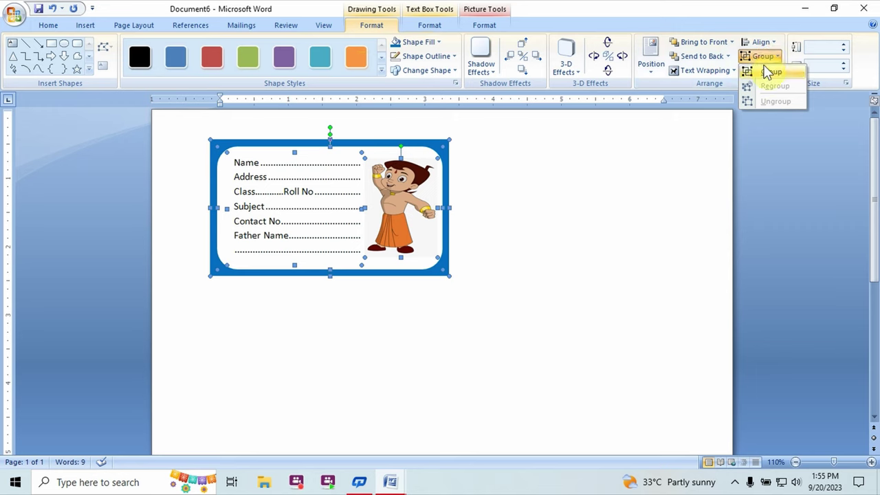
pyautogui.click(768, 73)
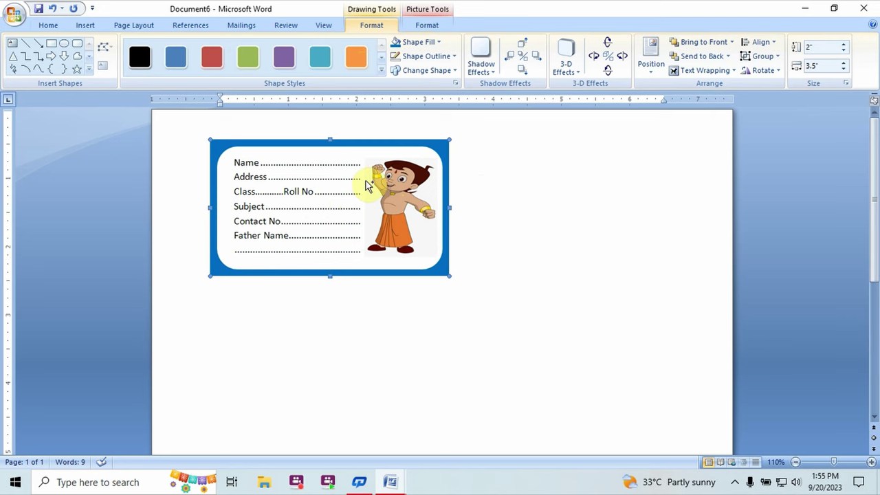
# Step: Ctrl-drag copies of the card right, then both cards down, forming a two-by-two grid
pyautogui.moveTo(364, 183)
pyautogui.mouseDown()
pyautogui.moveTo(580, 217)
pyautogui.moveTo(623, 191)
pyautogui.mouseUp()
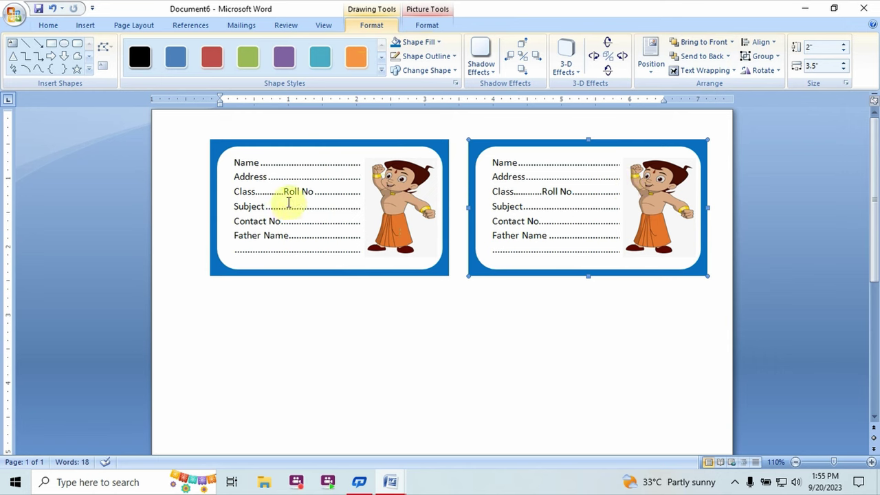
pyautogui.moveTo(382, 201)
pyautogui.mouseDown()
pyautogui.moveTo(344, 355)
pyautogui.moveTo(382, 358)
pyautogui.mouseUp()
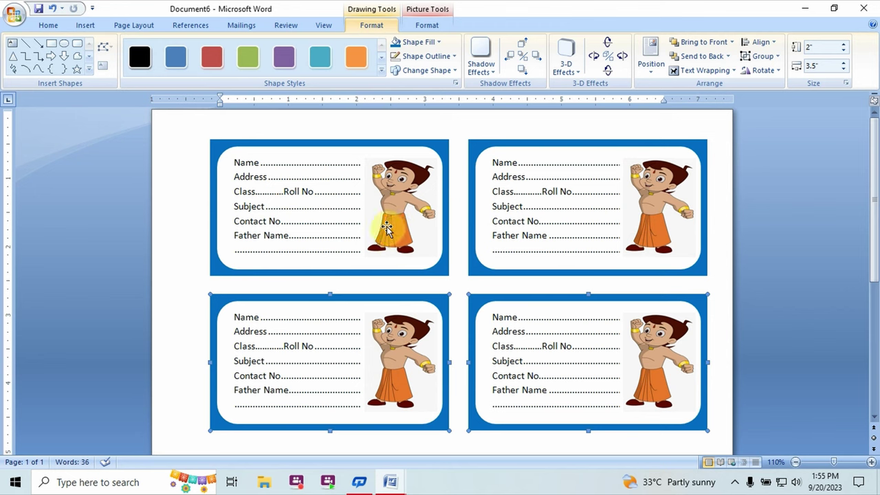
pyautogui.click(650, 217)
pyautogui.click(651, 212)
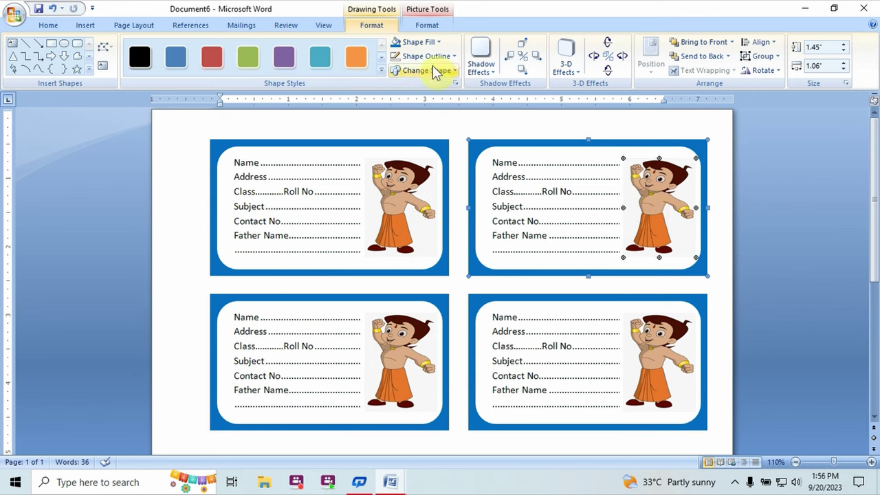
# Step: Fill the upper-right card's picture with 'motu pang image'
pyautogui.click(435, 43)
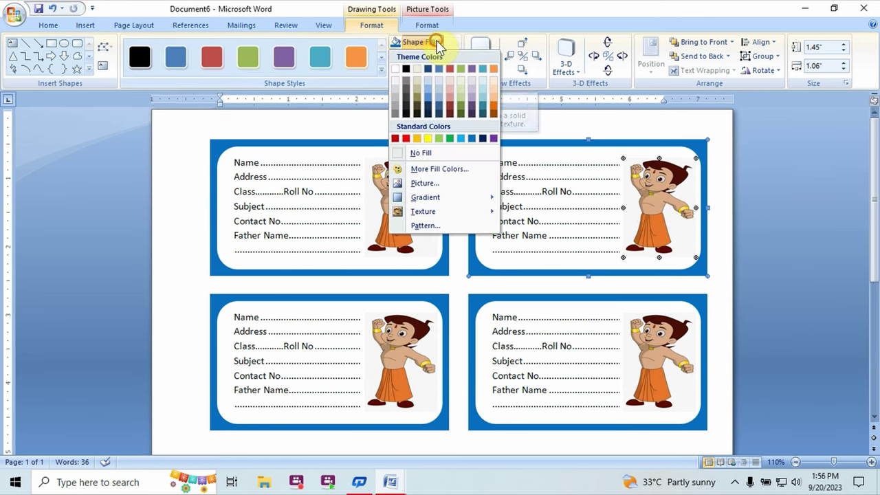
pyautogui.click(454, 184)
pyautogui.scroll(-5, 183, 190)
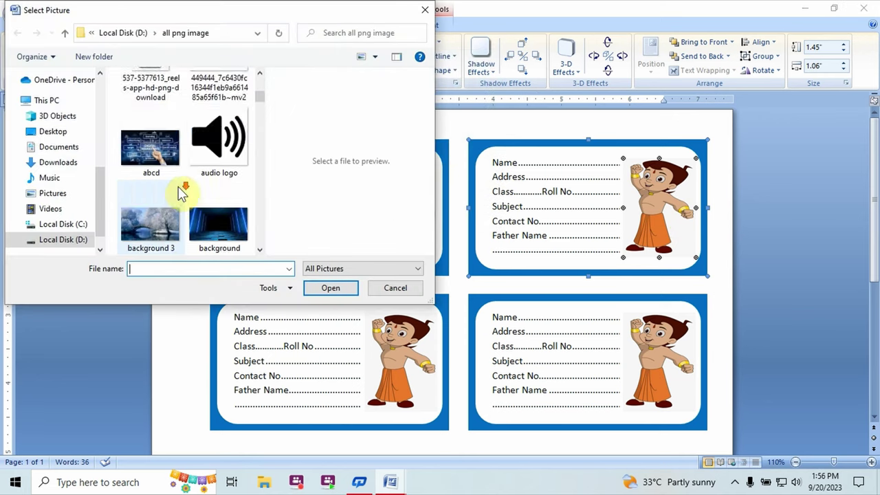
pyautogui.scroll(-2, 180, 193)
pyautogui.scroll(-2, 180, 192)
pyautogui.scroll(-1, 180, 193)
pyautogui.scroll(-2, 180, 192)
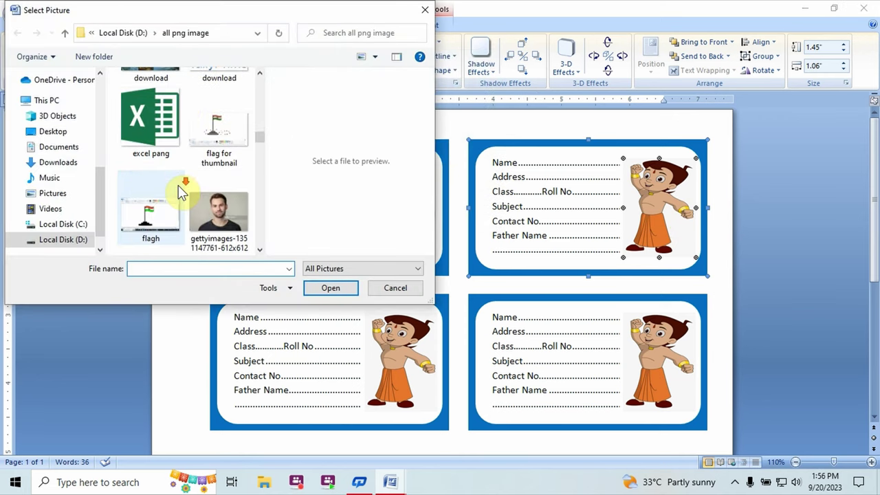
pyautogui.scroll(-1, 180, 192)
pyautogui.scroll(-1, 180, 192)
pyautogui.scroll(-1, 180, 193)
pyautogui.scroll(-1, 180, 193)
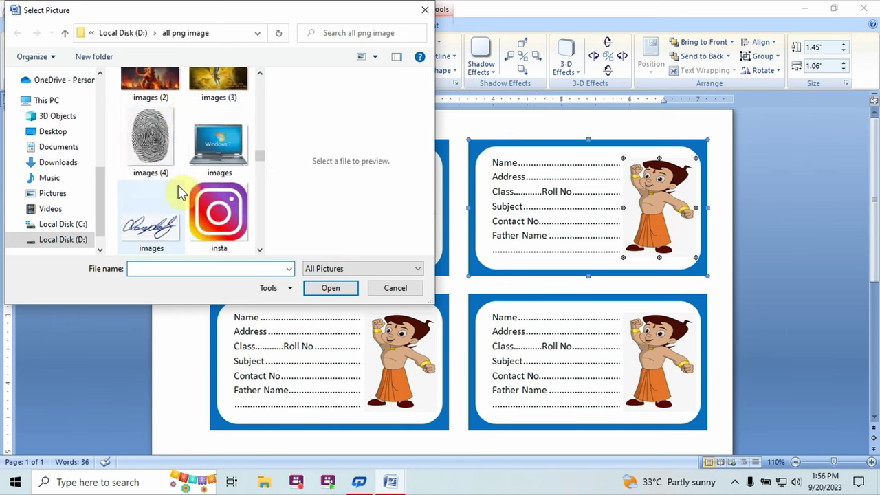
pyautogui.scroll(-2, 180, 192)
pyautogui.scroll(-2, 182, 188)
pyautogui.scroll(-2, 181, 190)
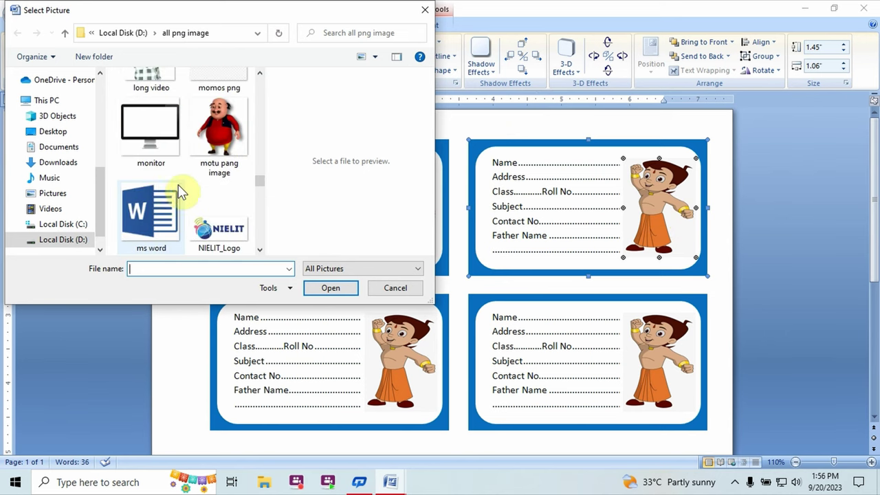
pyautogui.click(209, 132)
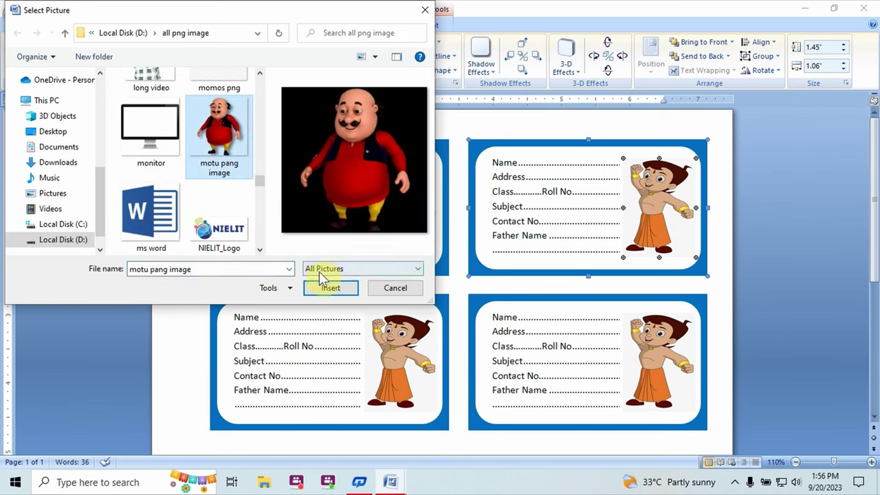
pyautogui.click(326, 288)
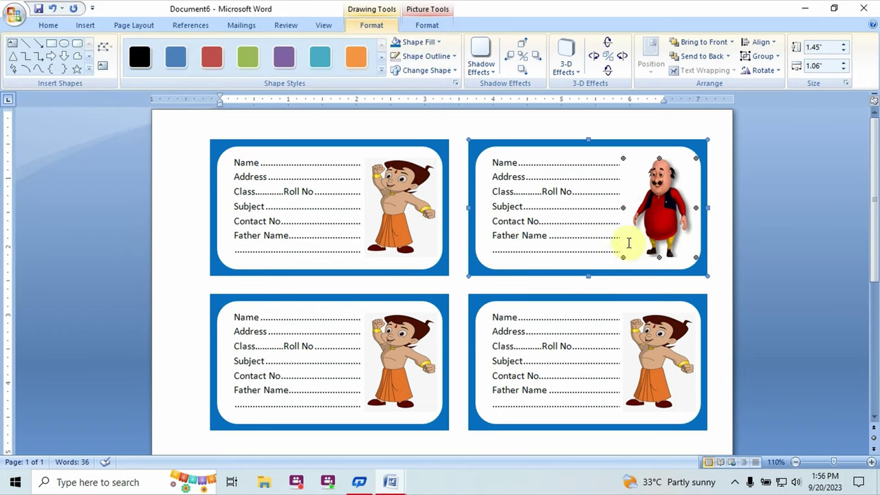
# Step: Fill the bottom-left card's picture with 'patlu pang iamge'
pyautogui.click(391, 357)
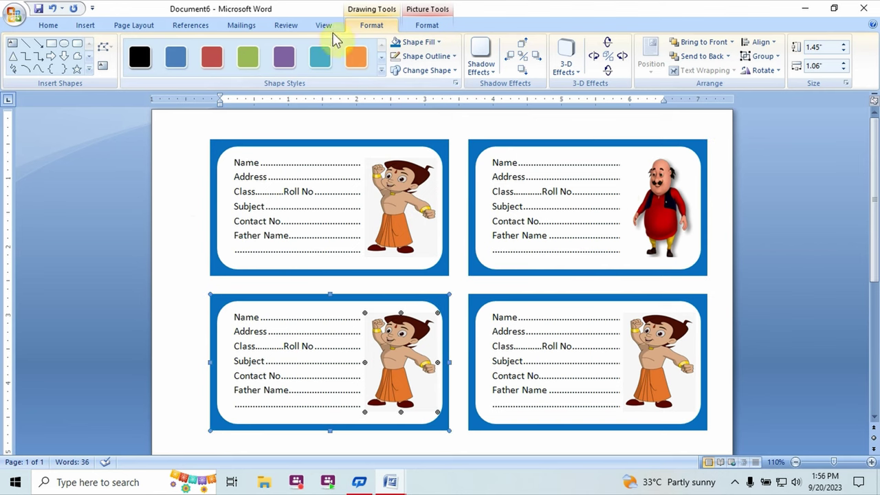
pyautogui.click(438, 42)
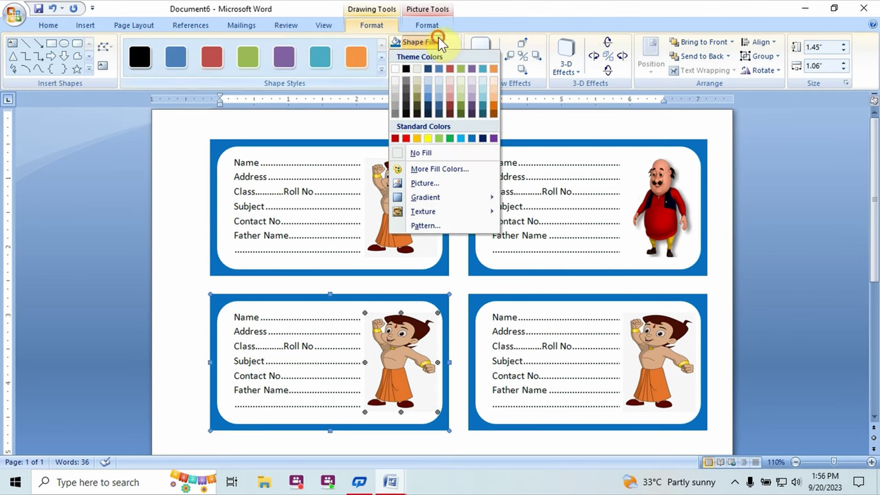
pyautogui.click(430, 184)
pyautogui.scroll(-5, 167, 138)
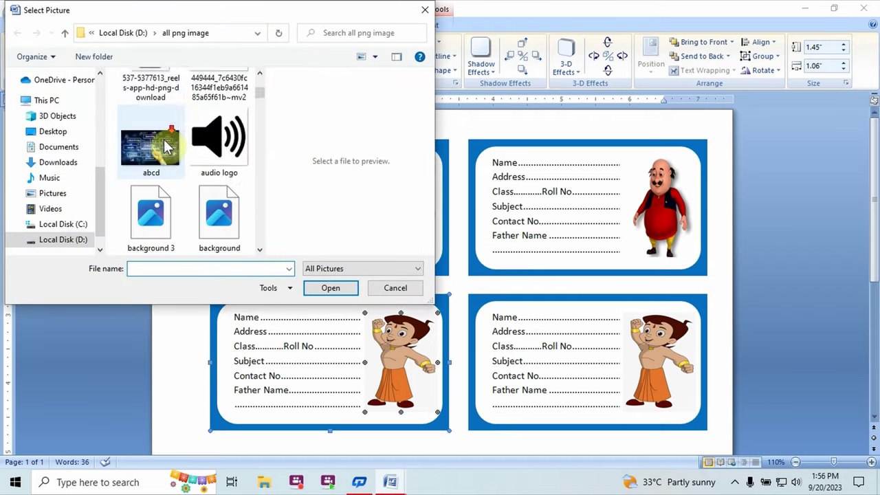
pyautogui.scroll(-5, 165, 146)
pyautogui.scroll(-5, 167, 144)
pyautogui.scroll(-5, 167, 145)
pyautogui.scroll(-3, 167, 144)
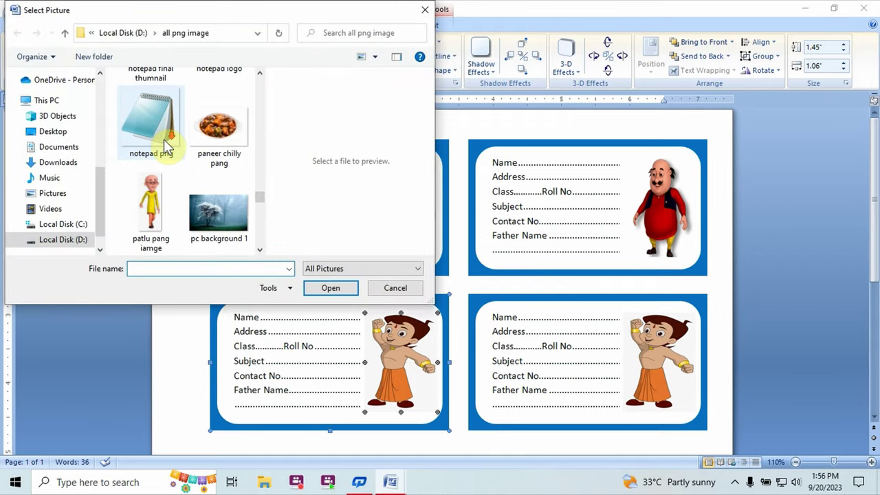
pyautogui.scroll(-3, 167, 145)
pyautogui.click(167, 144)
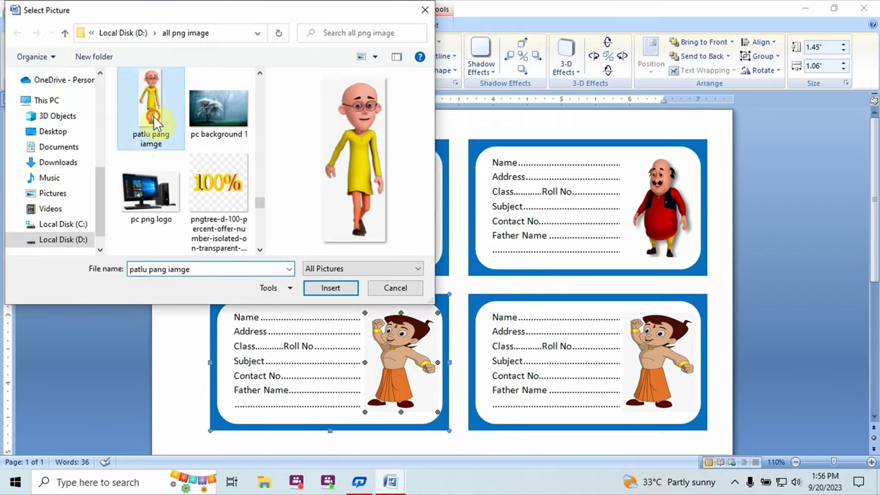
pyautogui.click(328, 289)
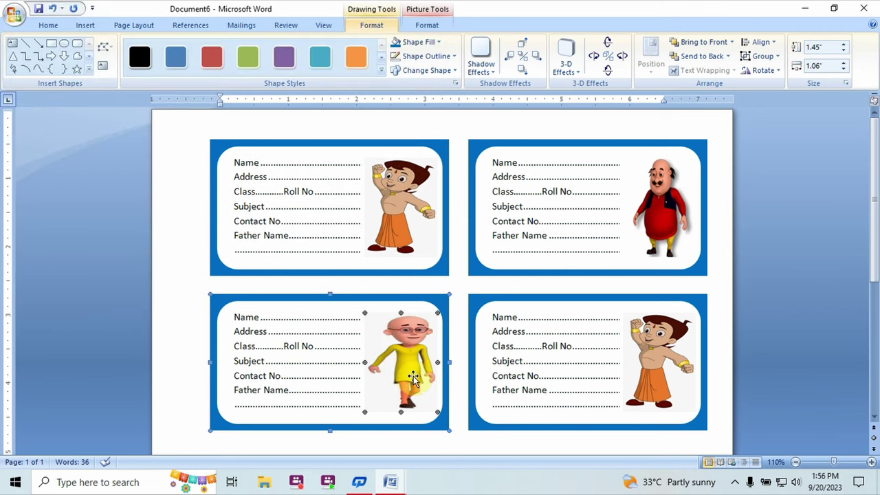
# Step: Fill the bottom-right card's picture with 'spider man pang image'
pyautogui.click(660, 357)
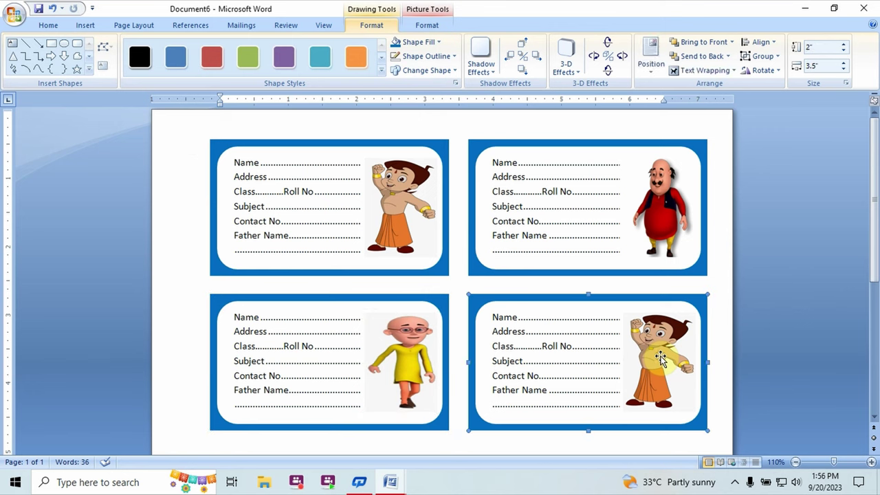
pyautogui.click(433, 43)
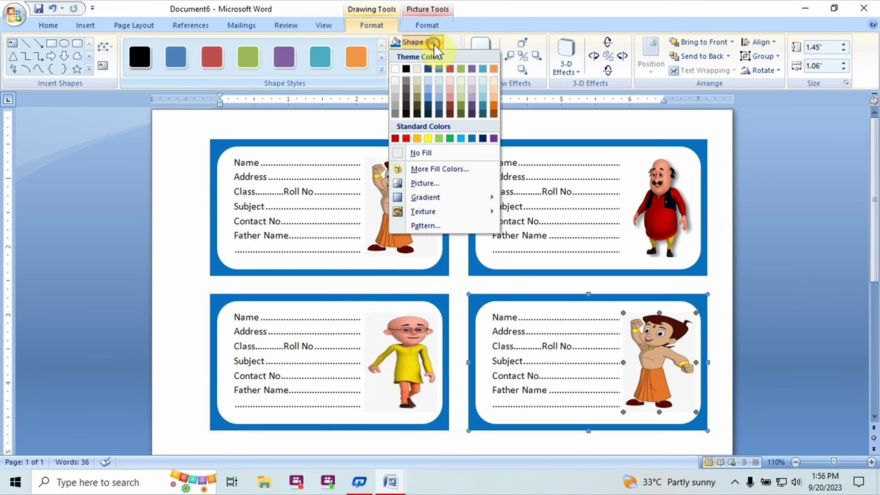
pyautogui.click(436, 182)
pyautogui.scroll(-5, 206, 189)
pyautogui.scroll(-5, 207, 187)
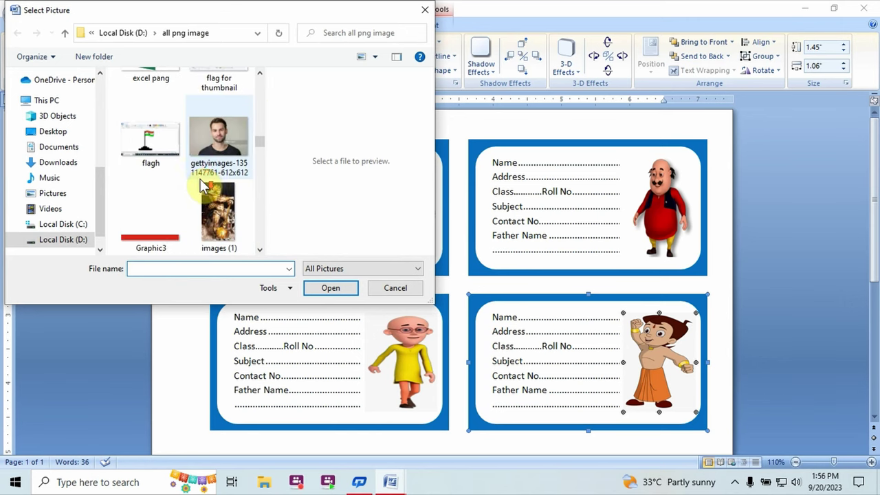
pyautogui.scroll(-5, 203, 185)
pyautogui.scroll(-3, 202, 184)
pyautogui.scroll(-3, 203, 184)
pyautogui.scroll(-3, 202, 185)
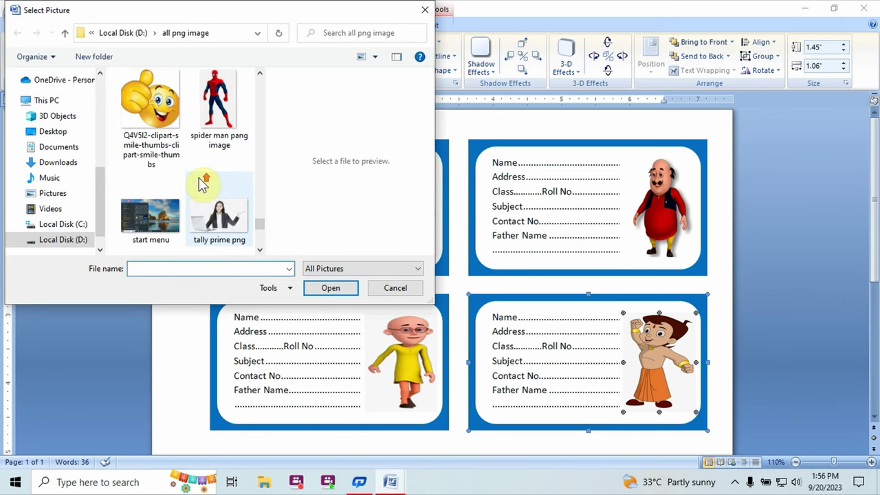
pyautogui.click(220, 141)
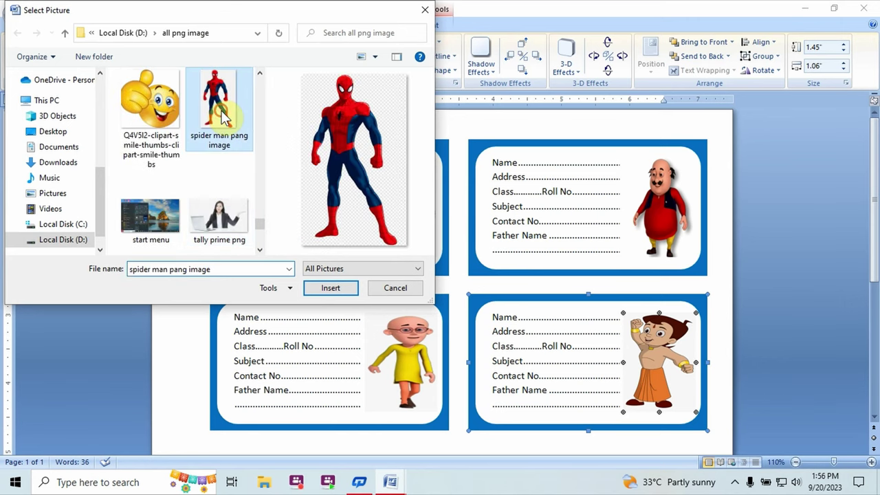
pyautogui.click(326, 289)
pyautogui.click(768, 287)
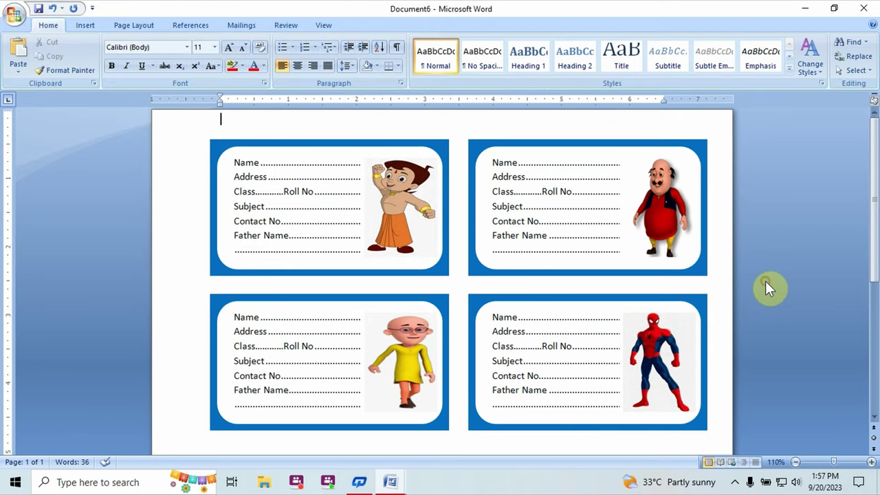